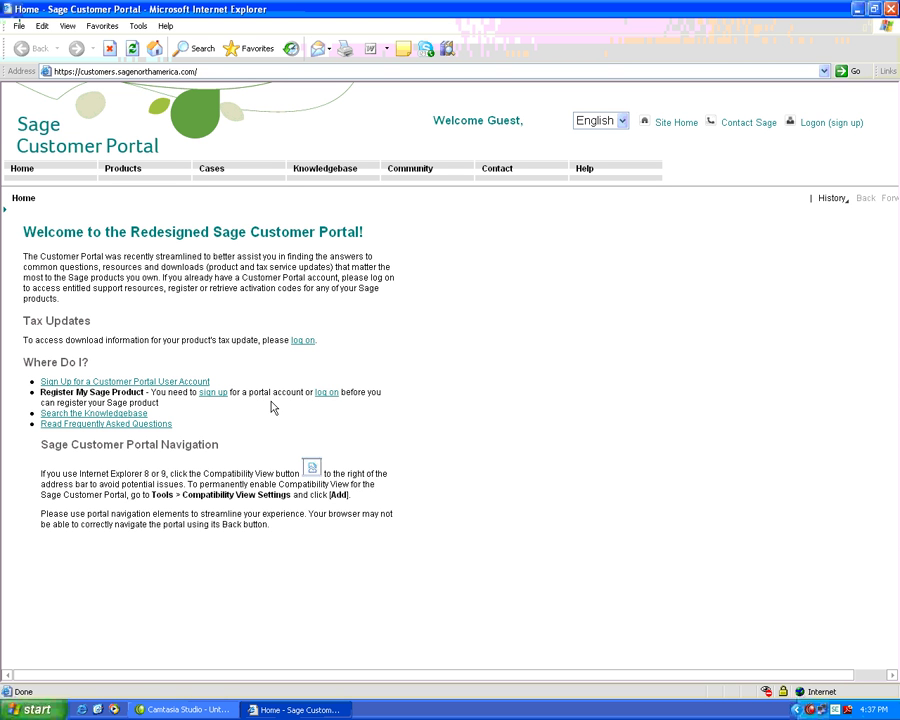
- Log on to the portal with the customer account's e-mail username and password
{"action": "left_click", "coordinate": [831, 131]}
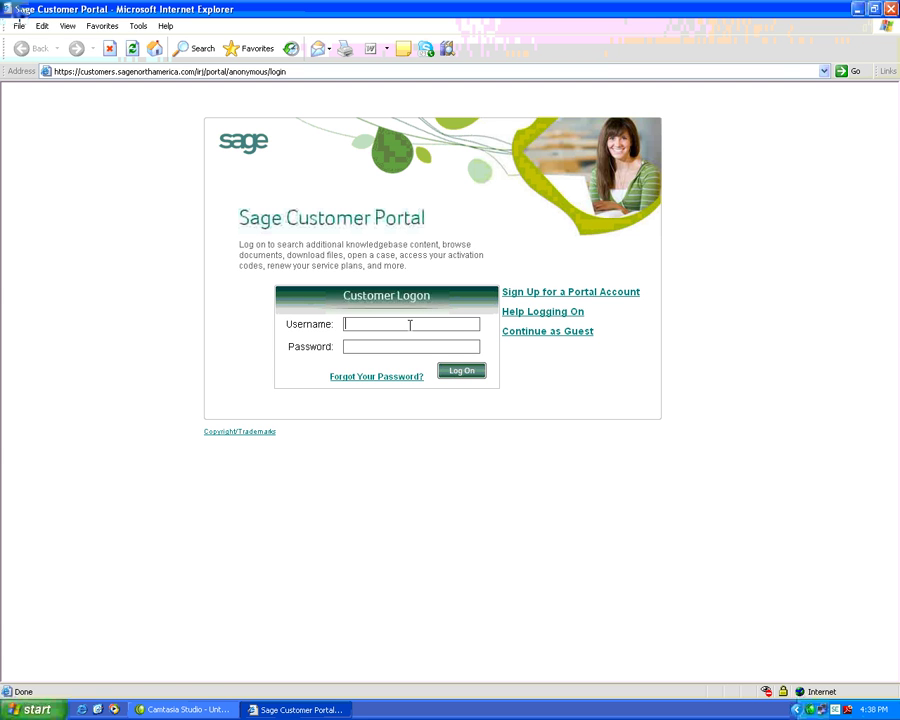
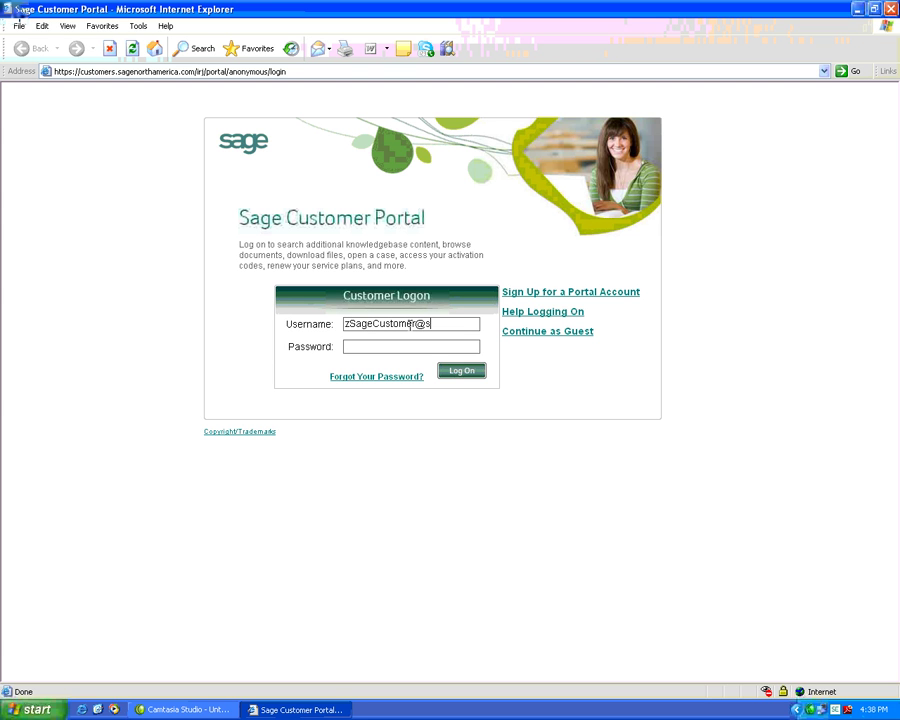
{"action": "key", "text": "Tab"}
{"action": "type", "text": "•••••••••"}
{"action": "key", "text": "Return"}
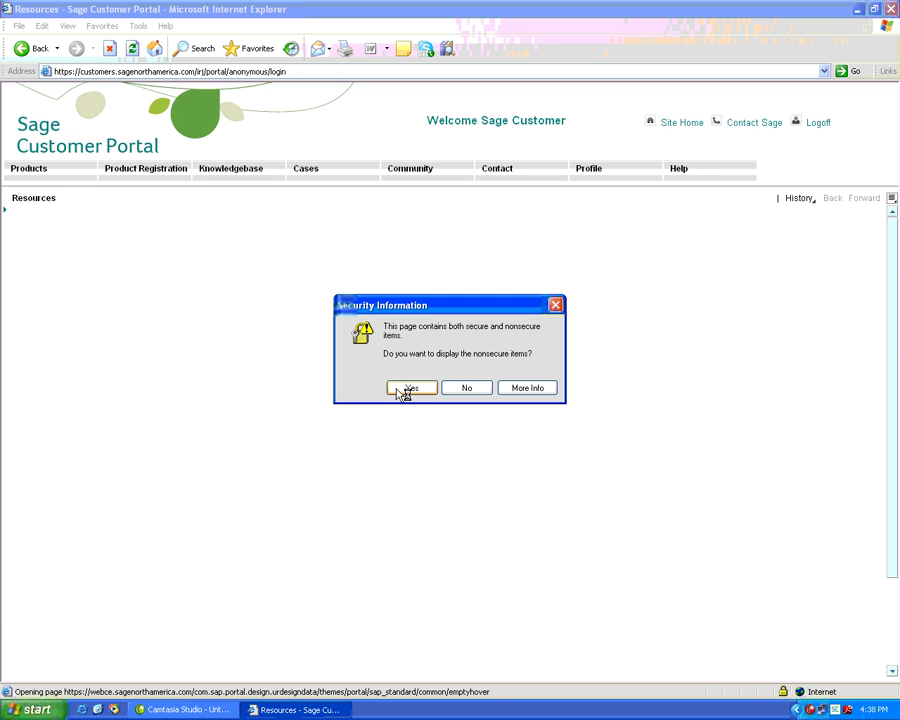
- Allow the nonsecure items so the Resources page finishes loading its solutions list
{"action": "left_click", "coordinate": [406, 389]}
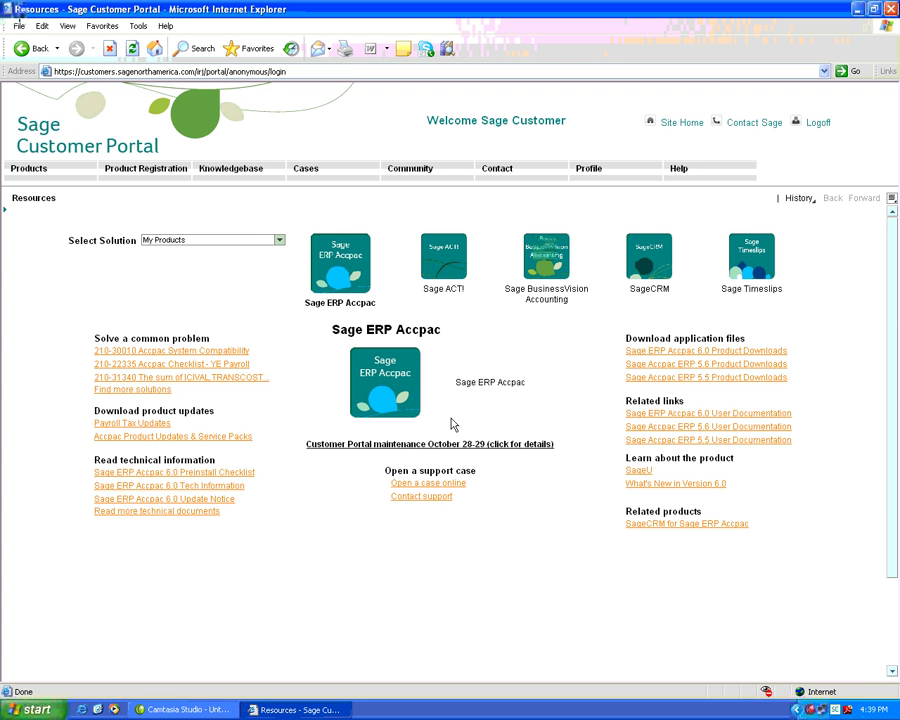
{"action": "left_click", "coordinate": [551, 269]}
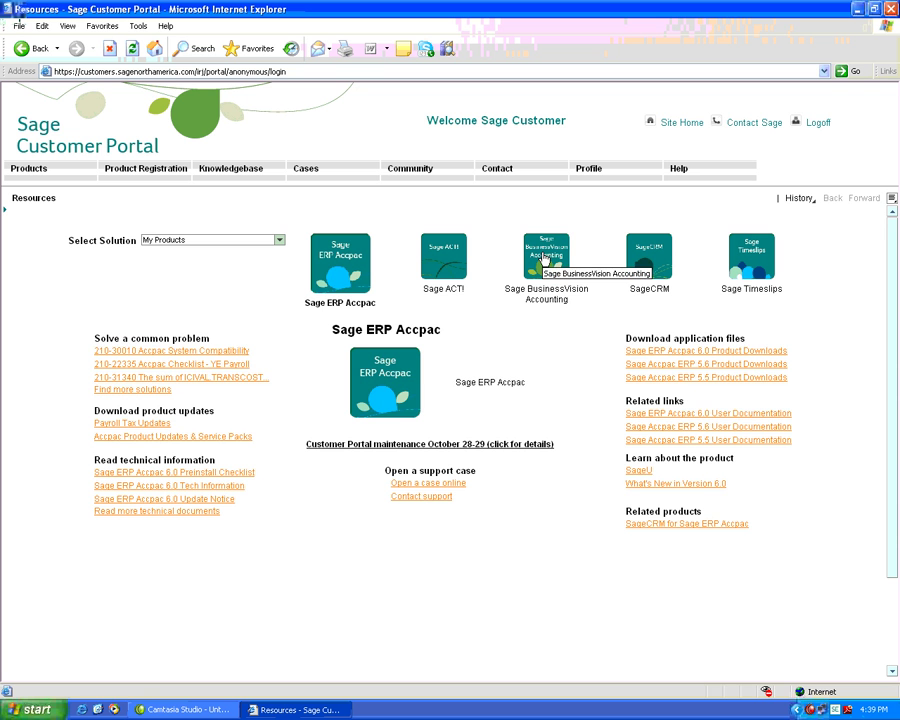
- Select Sage BusinessVision Accounting in the Select Solution row to list its resources
{"action": "left_click", "coordinate": [545, 259]}
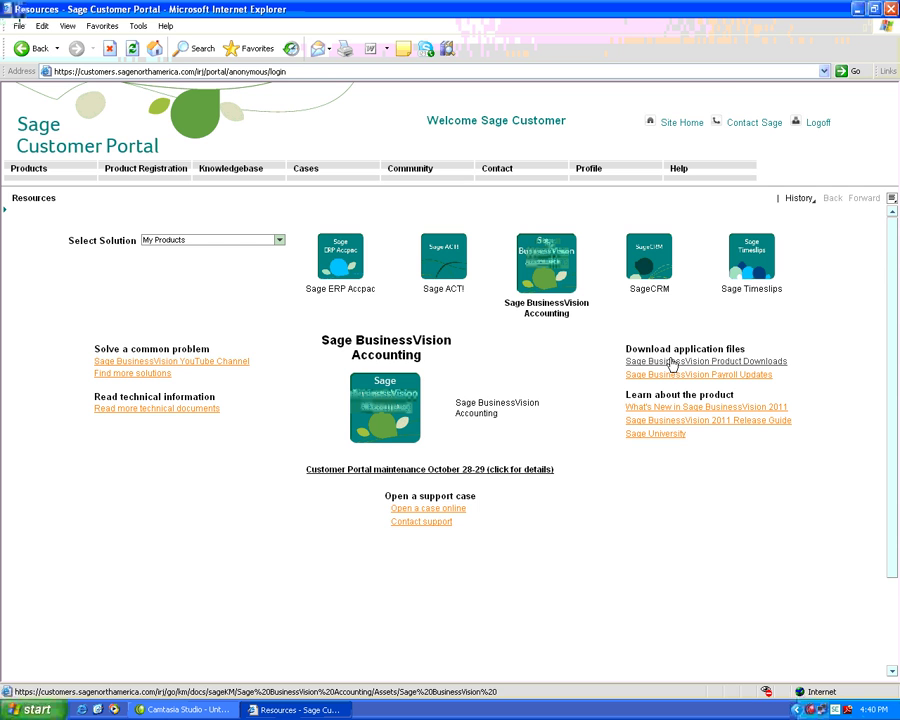
- Open the BusinessVision Product Downloads page maximized and browse its 2011 and 2010 listings
{"action": "left_click", "coordinate": [672, 364]}
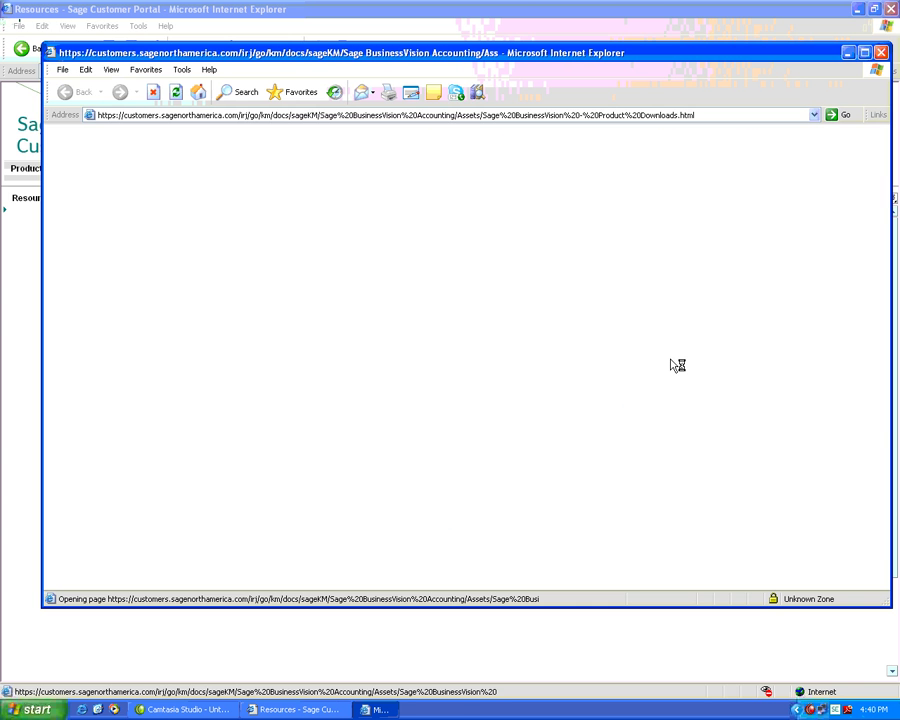
{"action": "left_click", "coordinate": [863, 52]}
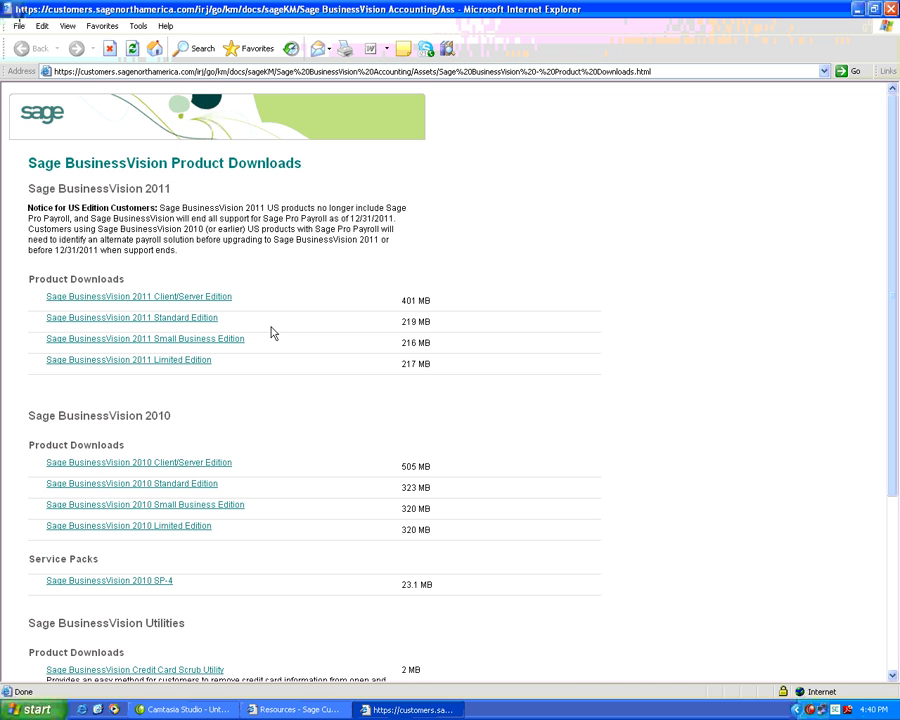
{"action": "left_click", "coordinate": [199, 300]}
{"action": "scroll", "coordinate": [433, 428], "scroll_direction": "down", "scroll_amount": 3}
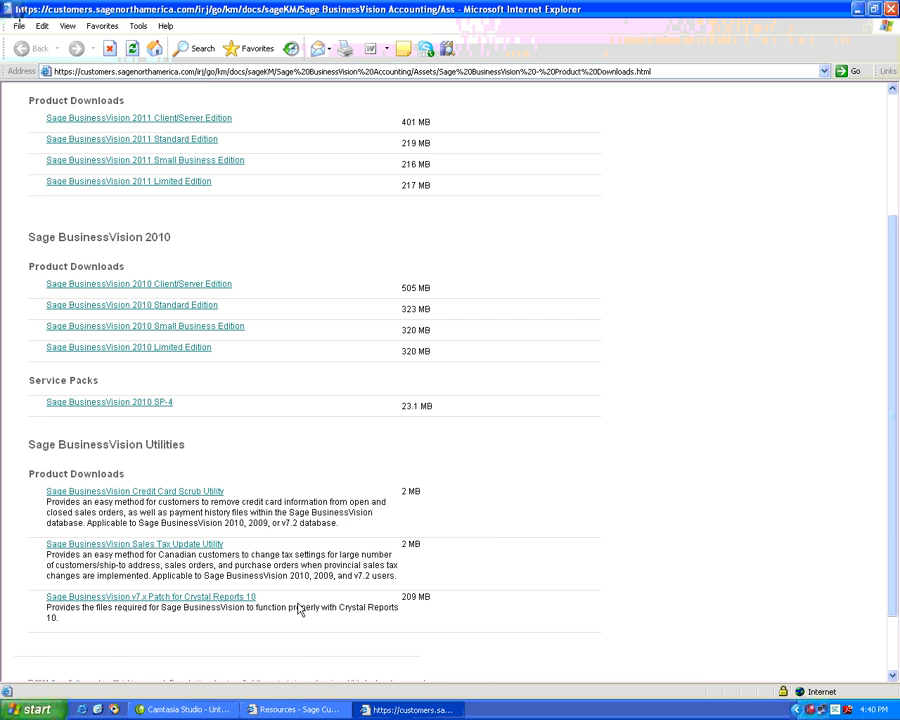
{"action": "scroll", "coordinate": [298, 610], "scroll_direction": "up", "scroll_amount": 4}
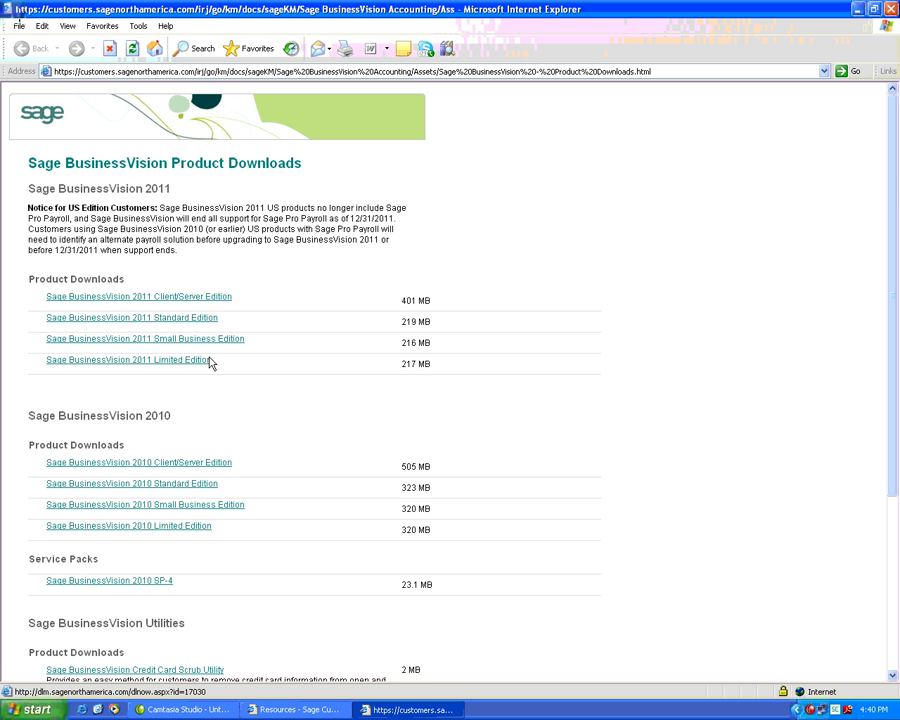
- Choose Sage BusinessVision 2011 Client/Server Edition and review its download options
{"action": "left_click", "coordinate": [145, 302]}
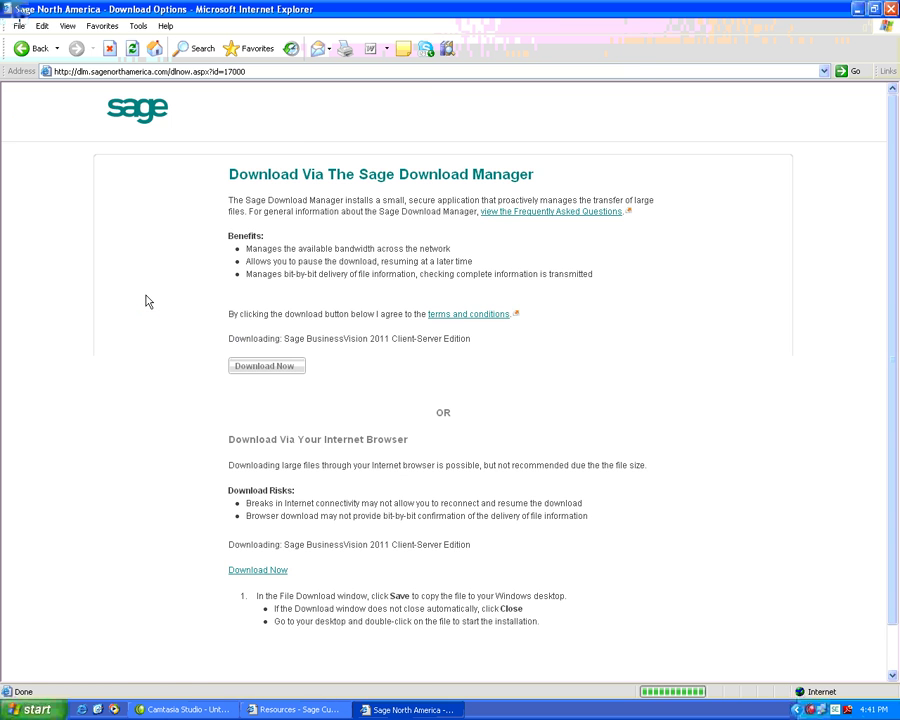
{"action": "scroll", "coordinate": [359, 394], "scroll_direction": "down", "scroll_amount": 1}
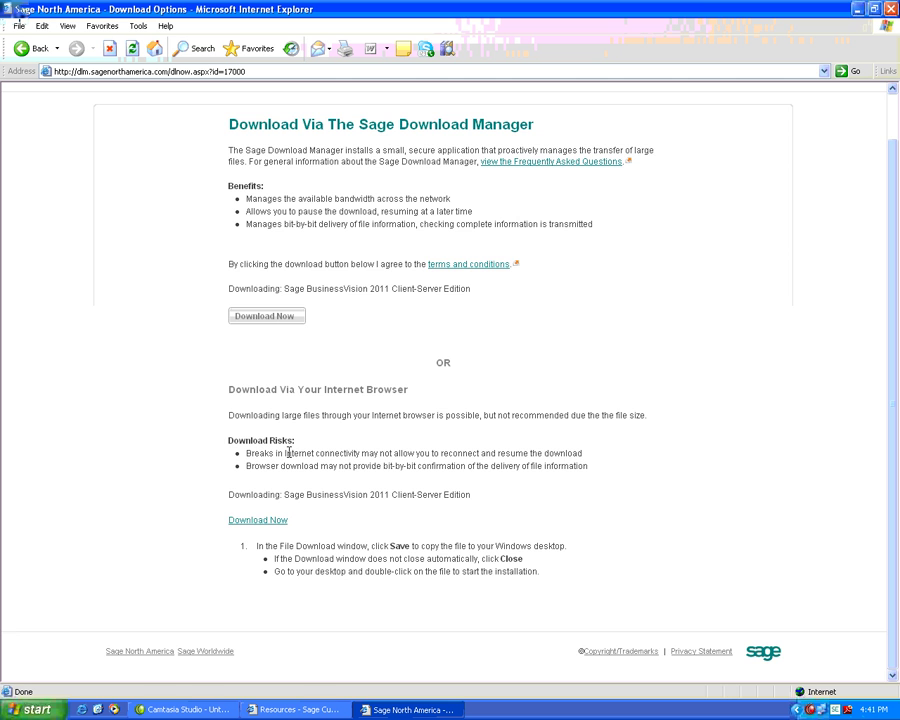
{"action": "scroll", "coordinate": [296, 452], "scroll_direction": "up", "scroll_amount": 1}
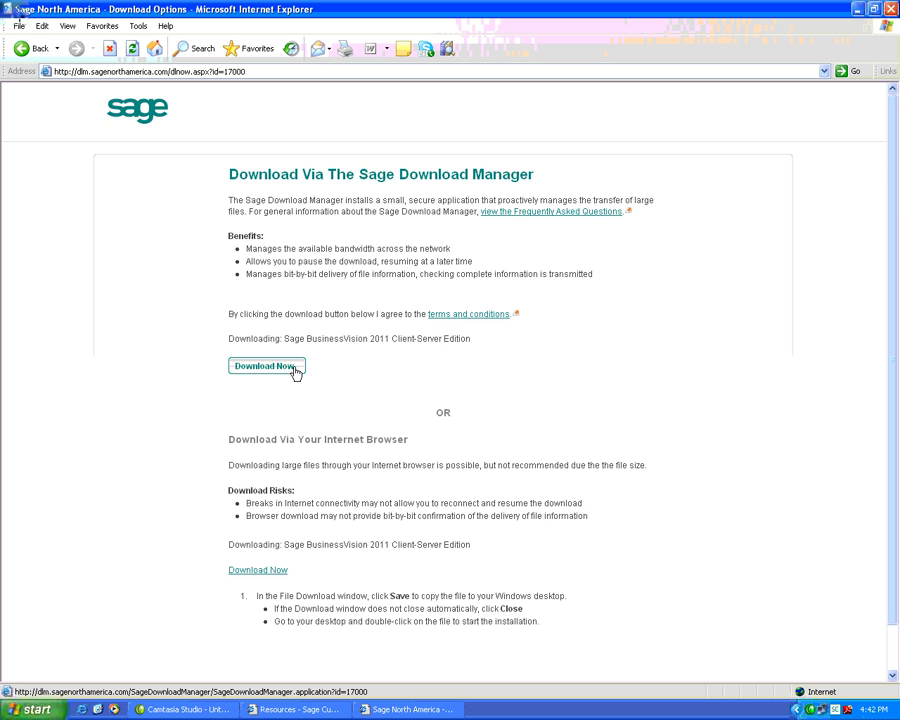
- Install the Sage Download Manager to start a new download of the 2011 Client-Server zip
{"action": "left_click", "coordinate": [266, 366]}
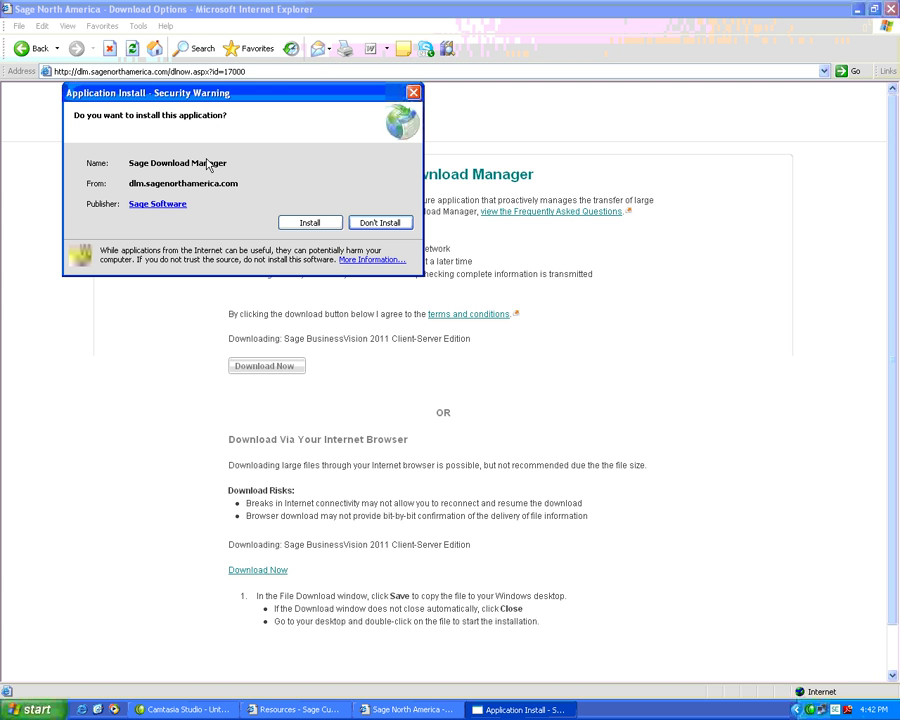
{"action": "left_click", "coordinate": [300, 225]}
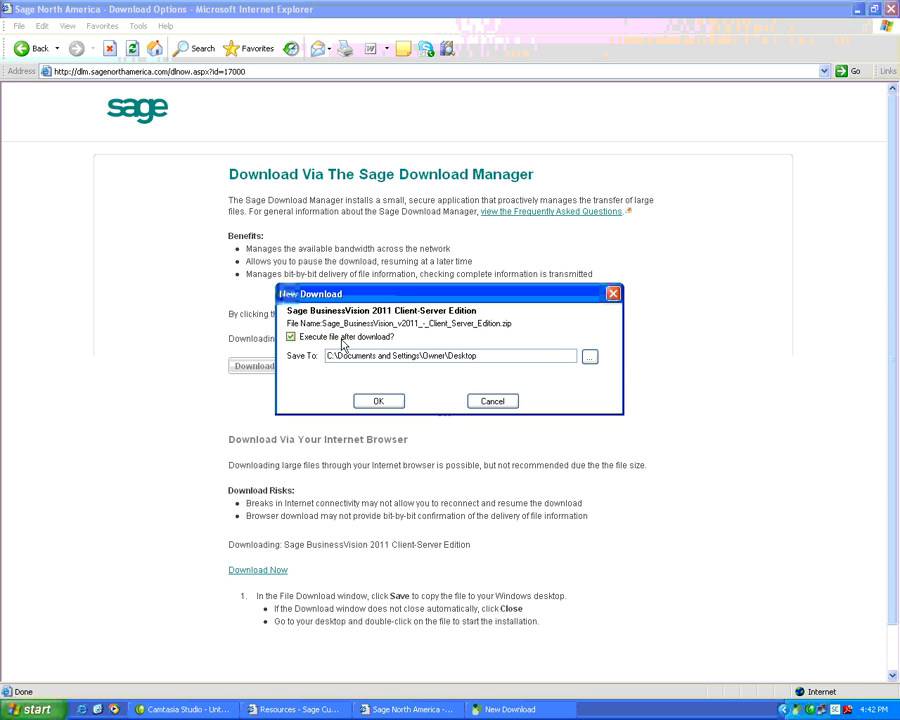
- Turn off running the file after download, keep the Desktop save folder, and start downloading
{"action": "left_click", "coordinate": [291, 338]}
{"action": "left_click", "coordinate": [589, 358]}
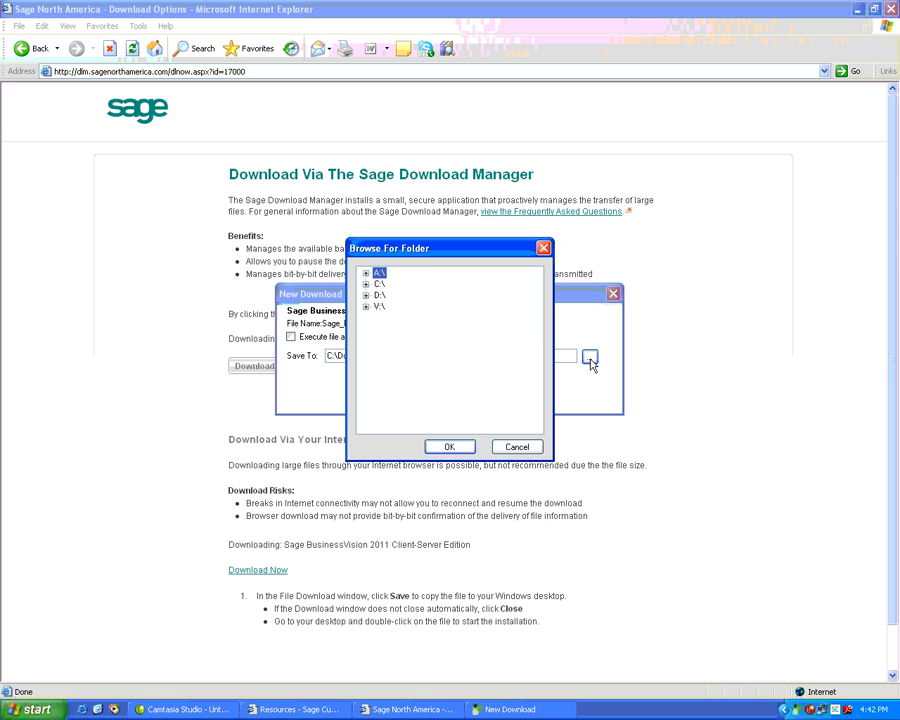
{"action": "left_click", "coordinate": [366, 284]}
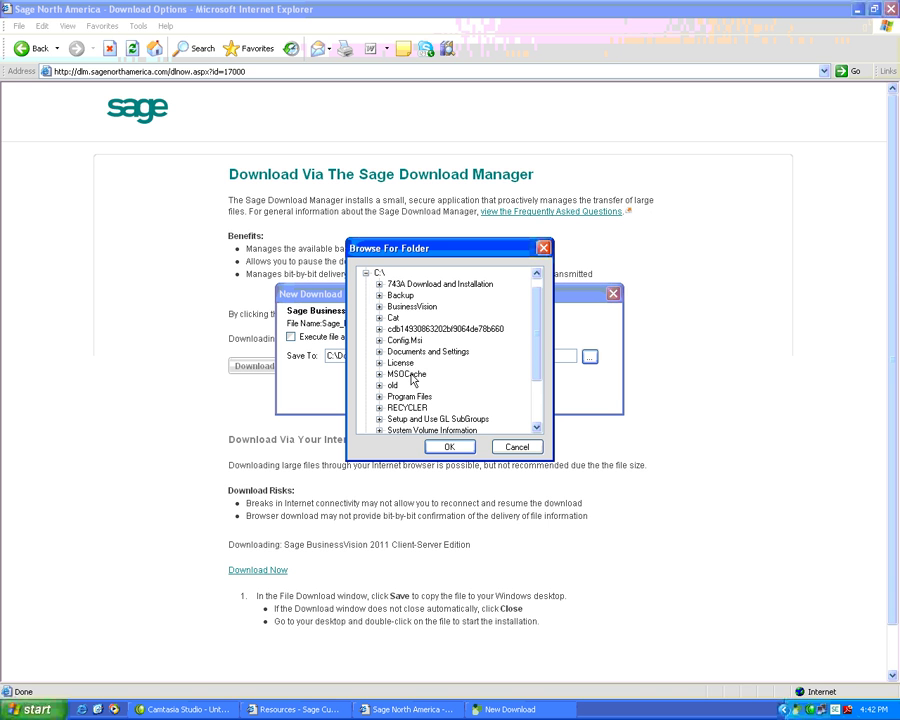
{"action": "left_click", "coordinate": [508, 446]}
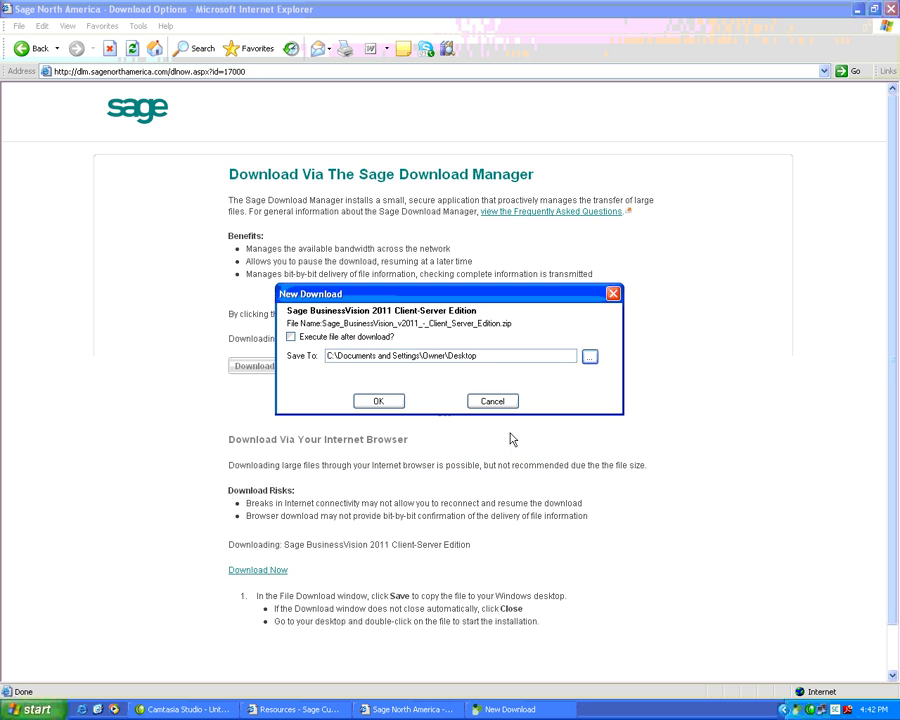
{"action": "left_click", "coordinate": [380, 402]}
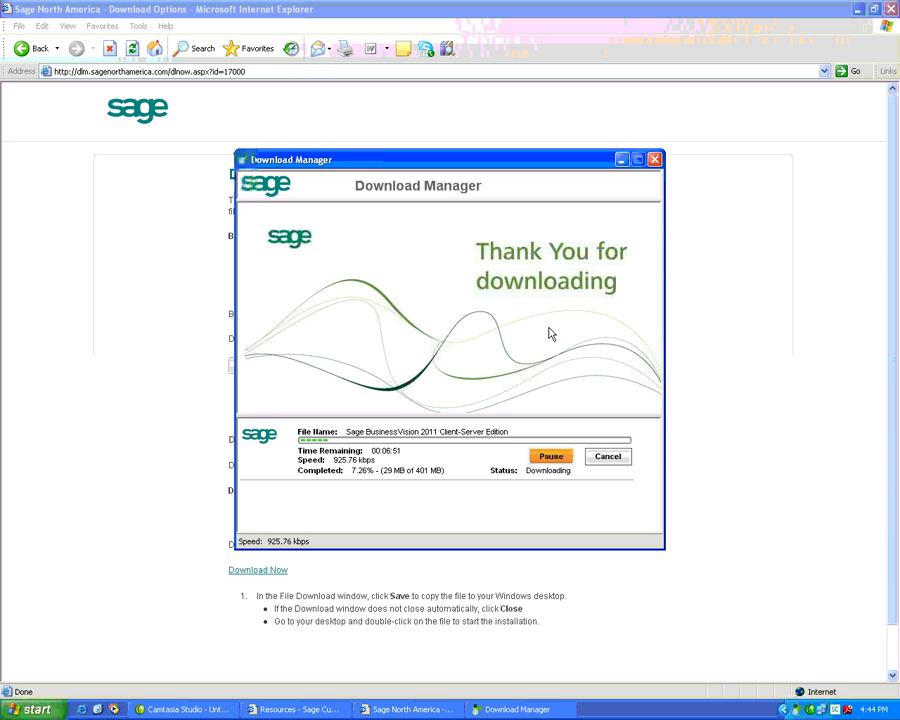
- Pause and resume the 401 MB BusinessVision download, then cancel it
{"action": "left_click", "coordinate": [551, 457]}
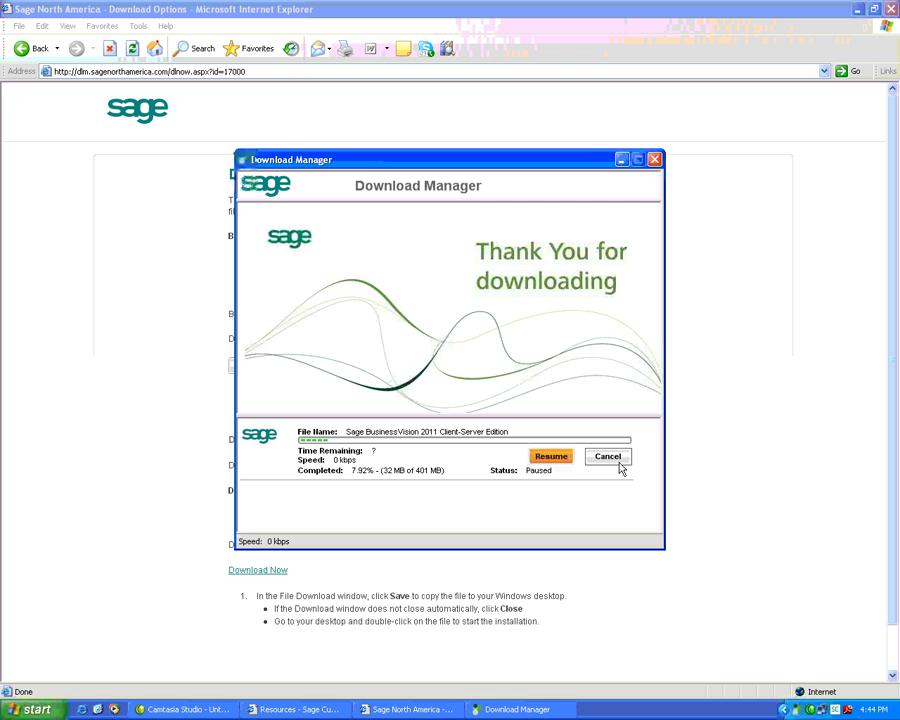
{"action": "left_click", "coordinate": [553, 458]}
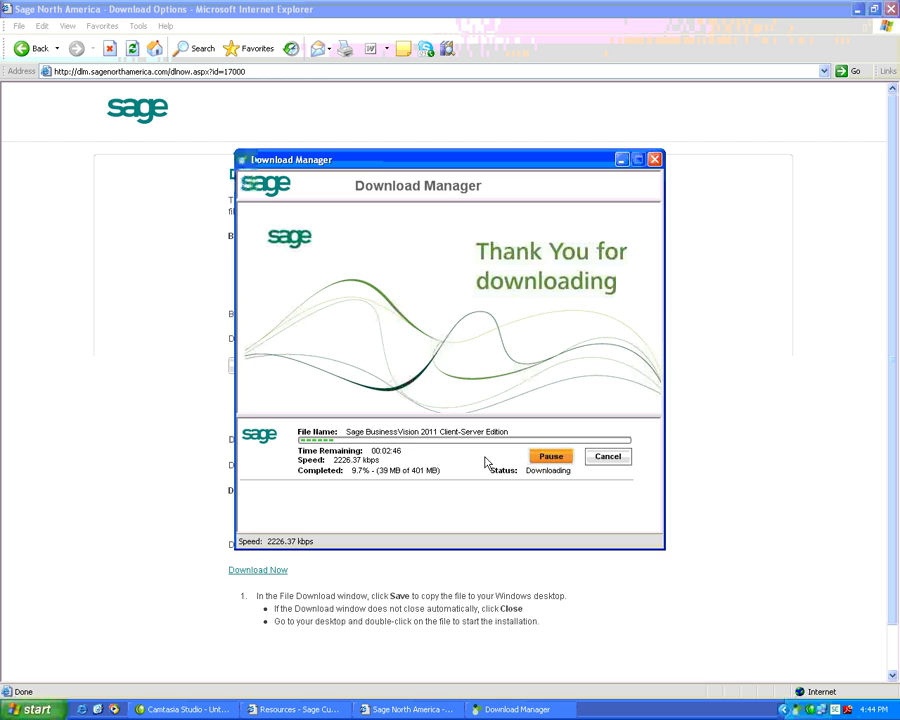
{"action": "left_click", "coordinate": [606, 458]}
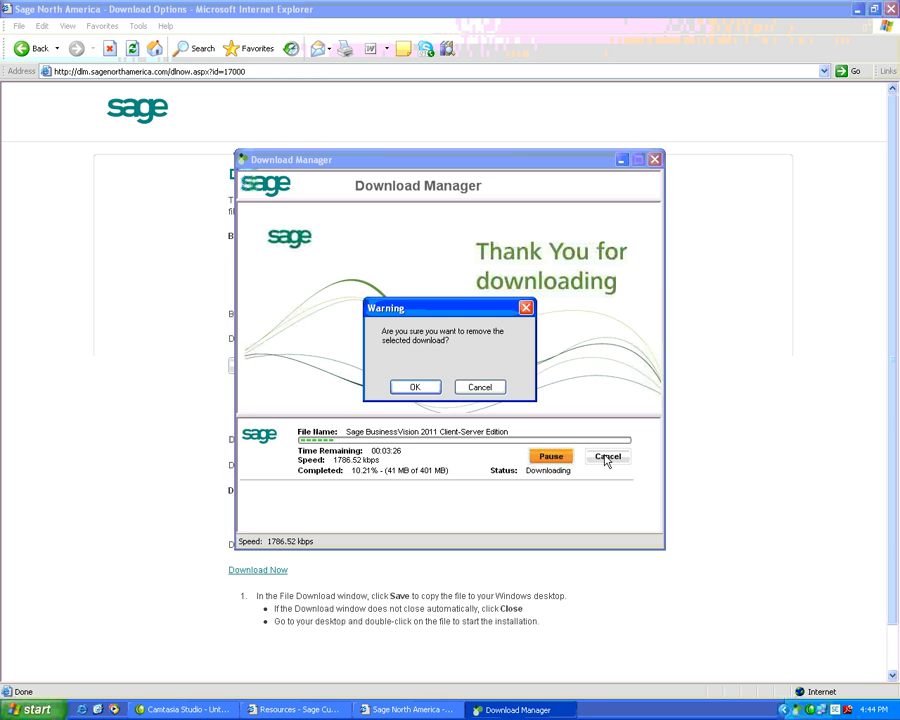
- Confirm removing the Download Manager download and choose the browser download instead
{"action": "left_click", "coordinate": [416, 388]}
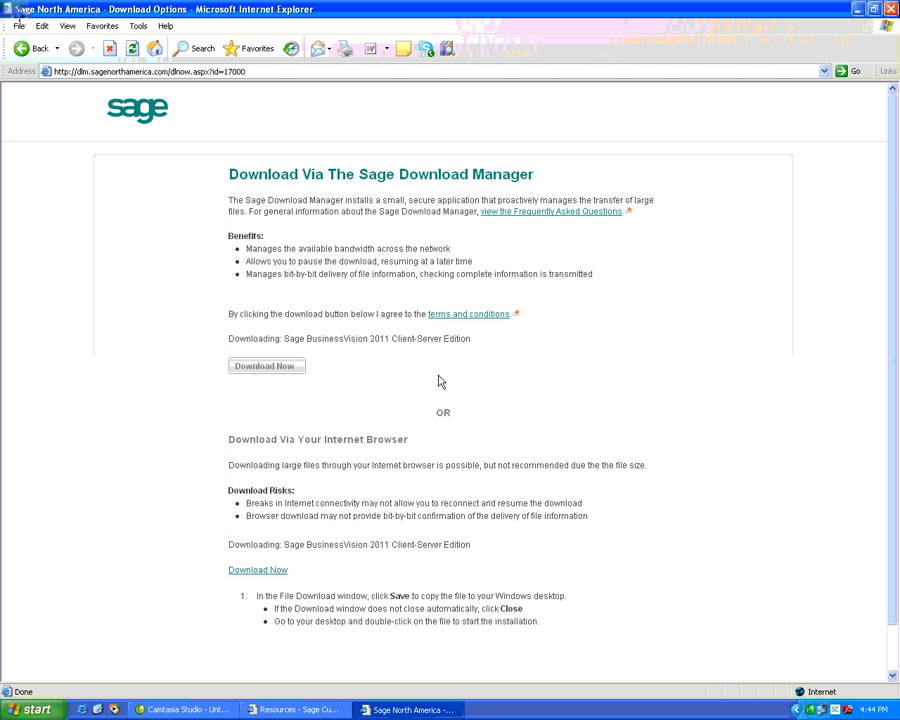
{"action": "scroll", "coordinate": [440, 381], "scroll_direction": "down", "scroll_amount": 1}
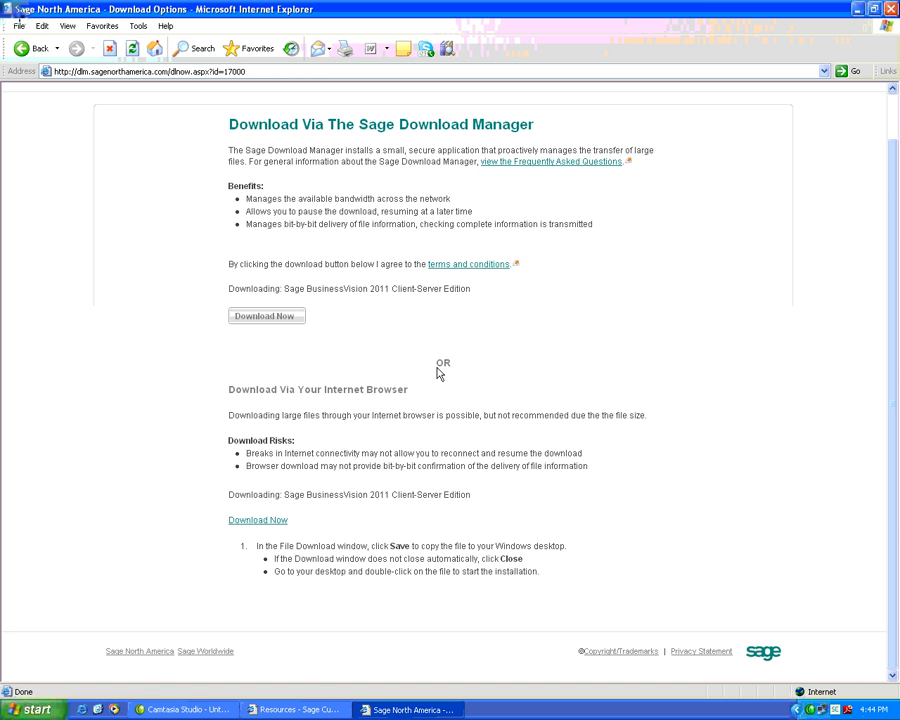
{"action": "left_click", "coordinate": [277, 522]}
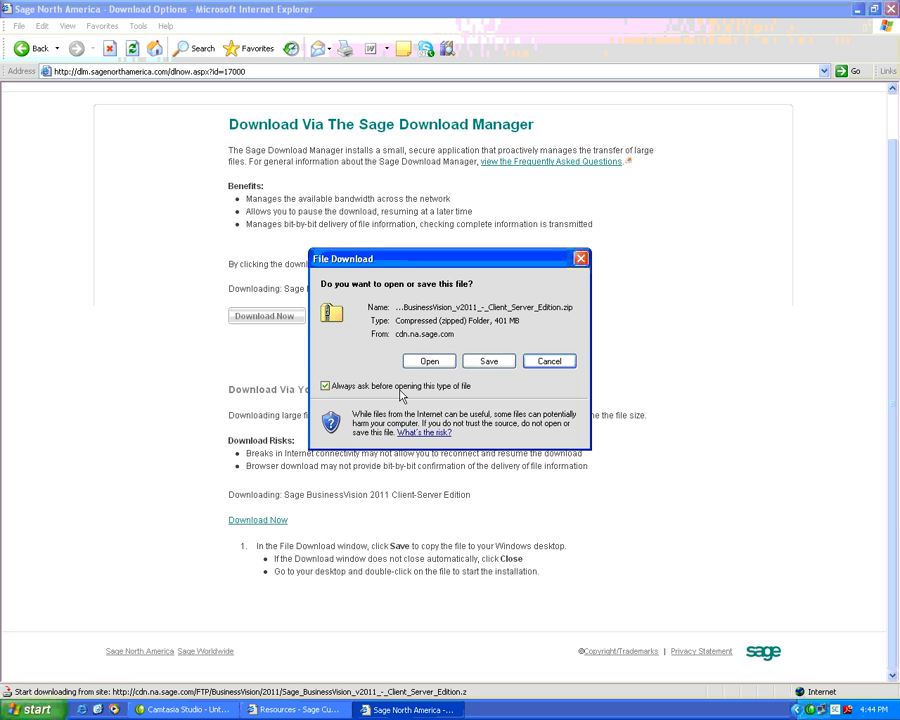
- Save the zip to the Desktop, then cancel the browser download at 9%
{"action": "left_click", "coordinate": [488, 362]}
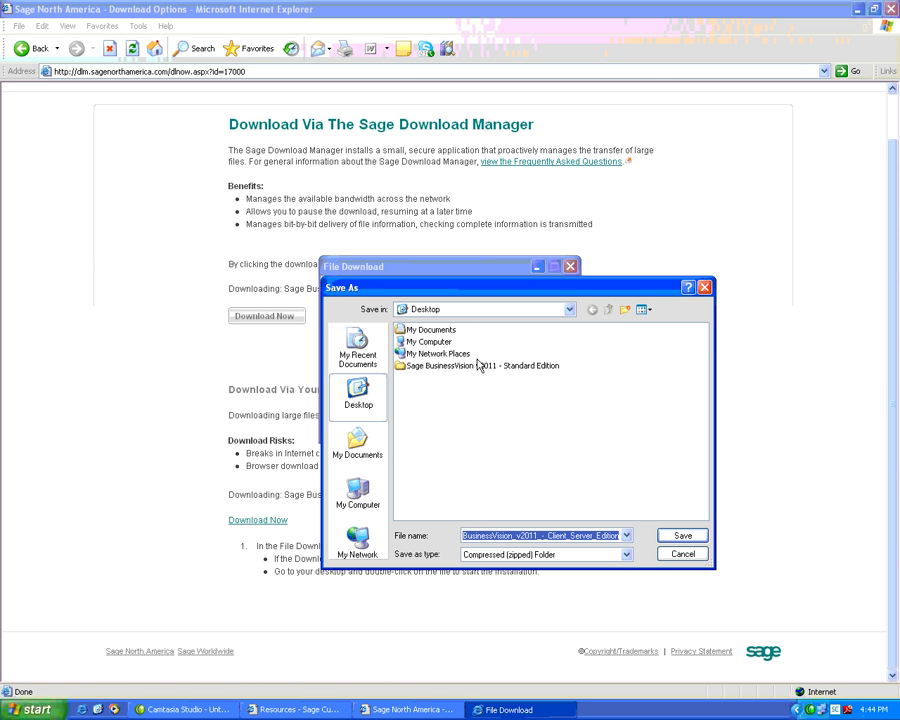
{"action": "left_click", "coordinate": [670, 537]}
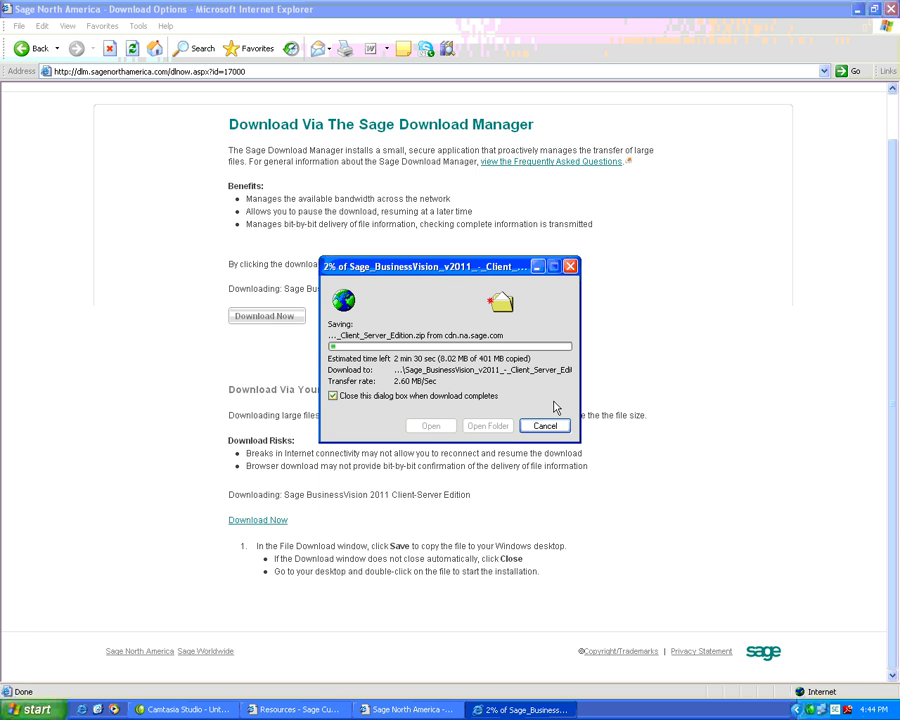
{"action": "left_click_drag", "start_coordinate": [494, 273], "coordinate": [493, 229]}
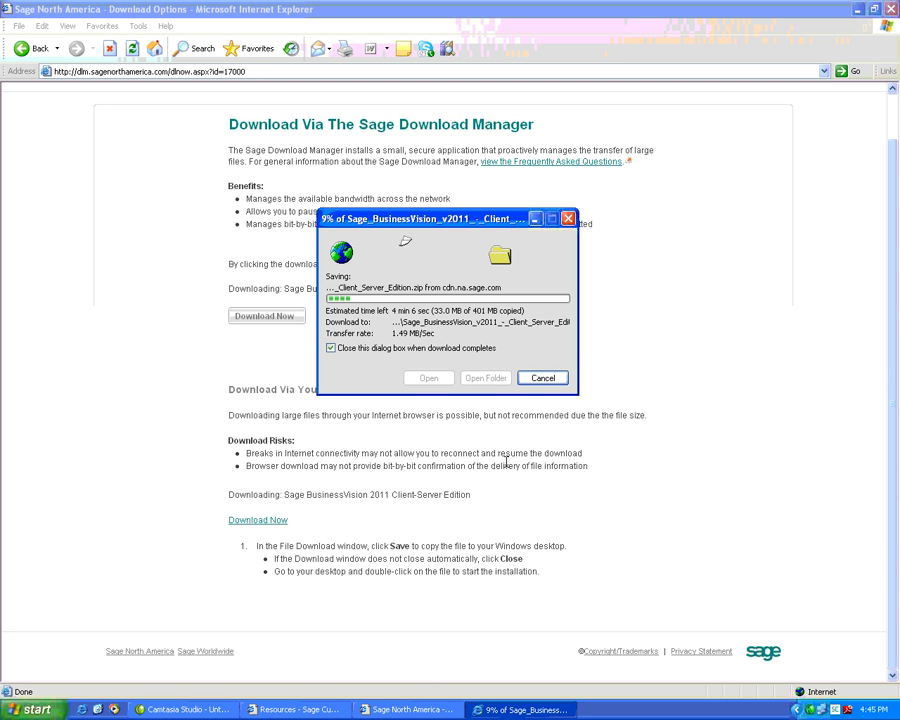
{"action": "left_click", "coordinate": [545, 379]}
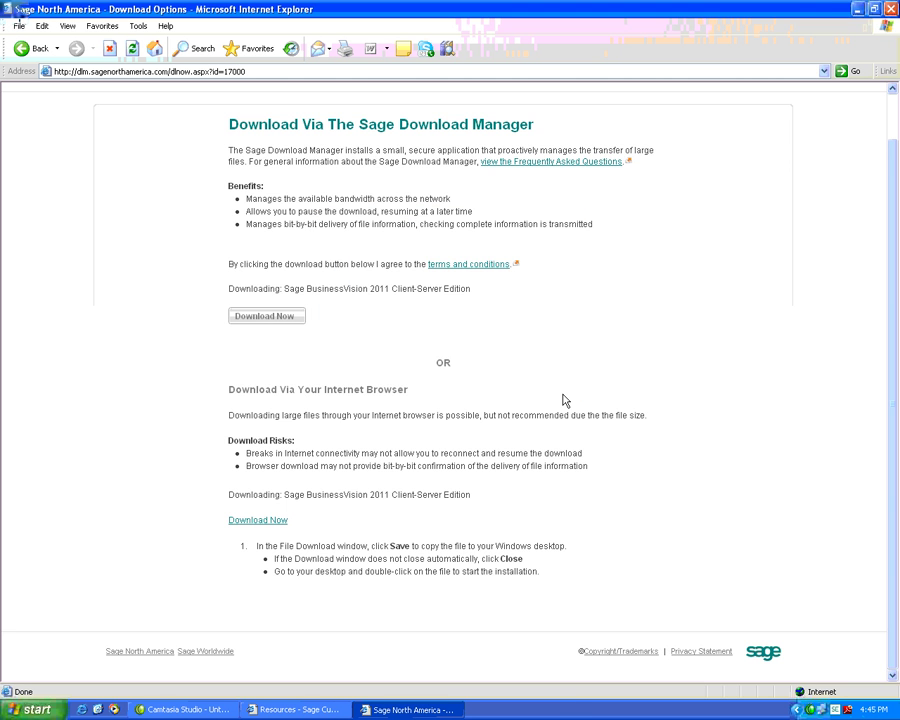
- Return to the Product Downloads list, then close that window, leaving the BusinessVision Resources page
{"action": "scroll", "coordinate": [552, 408], "scroll_direction": "up", "scroll_amount": 1}
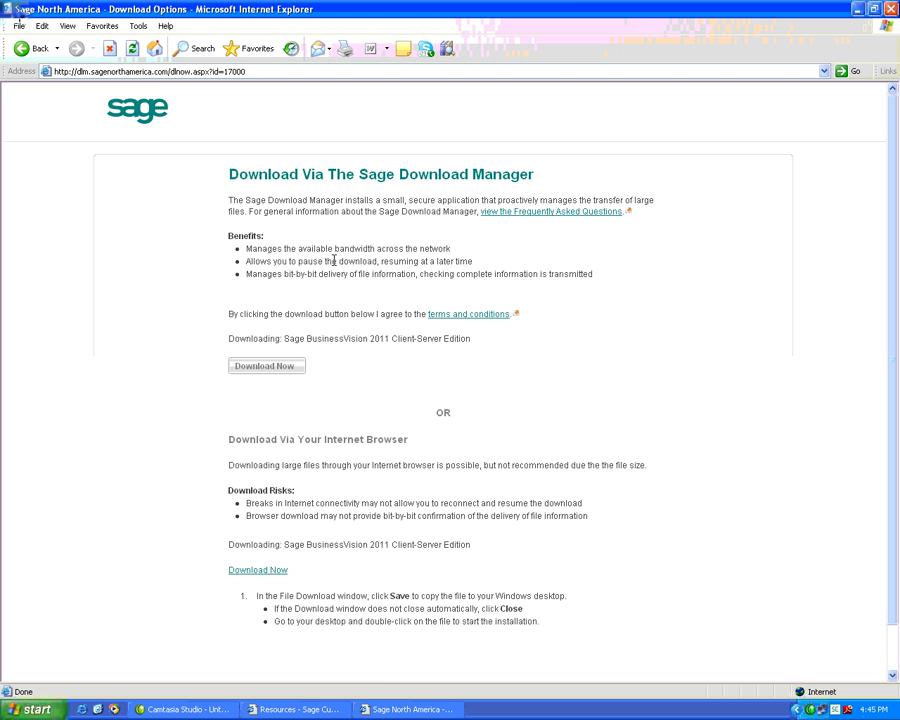
{"action": "left_click", "coordinate": [36, 56]}
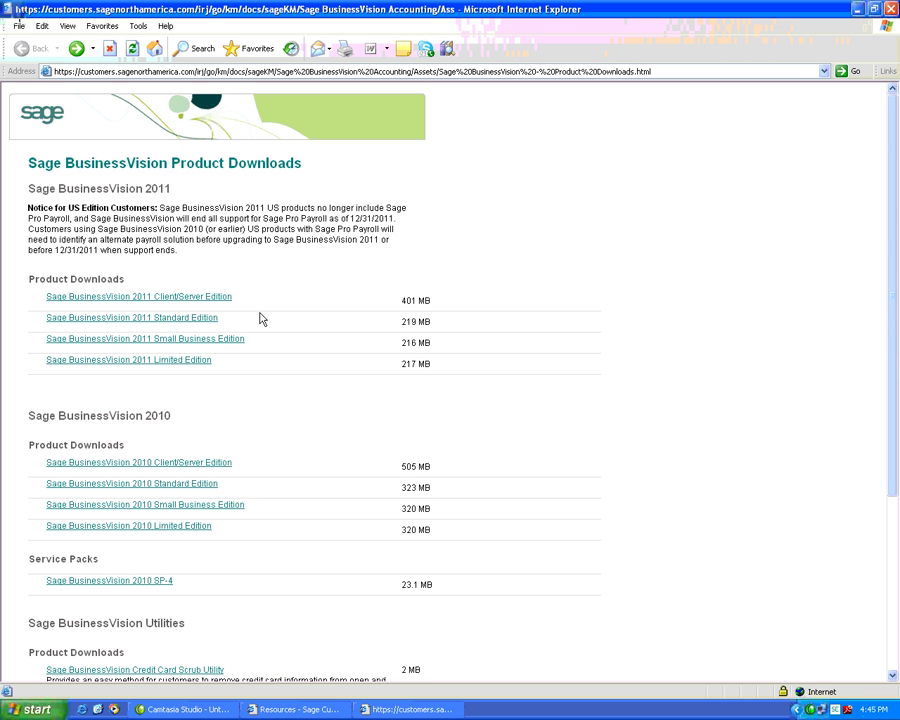
{"action": "scroll", "coordinate": [261, 338], "scroll_direction": "down", "scroll_amount": 3}
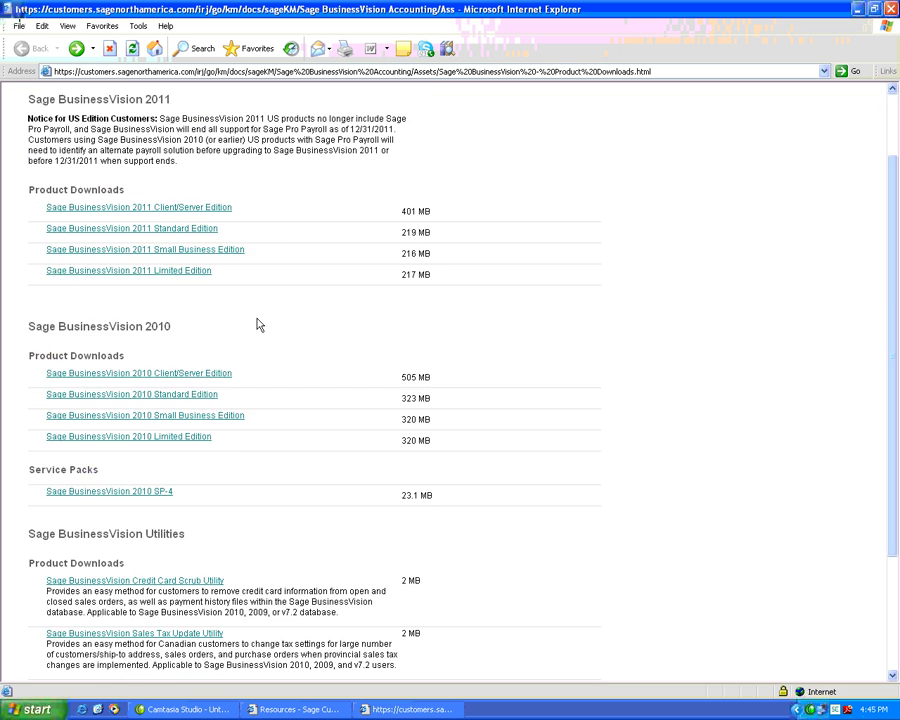
{"action": "scroll", "coordinate": [247, 305], "scroll_direction": "up", "scroll_amount": 3}
{"action": "scroll", "coordinate": [250, 305], "scroll_direction": "down", "scroll_amount": 3}
{"action": "left_click", "coordinate": [891, 9]}
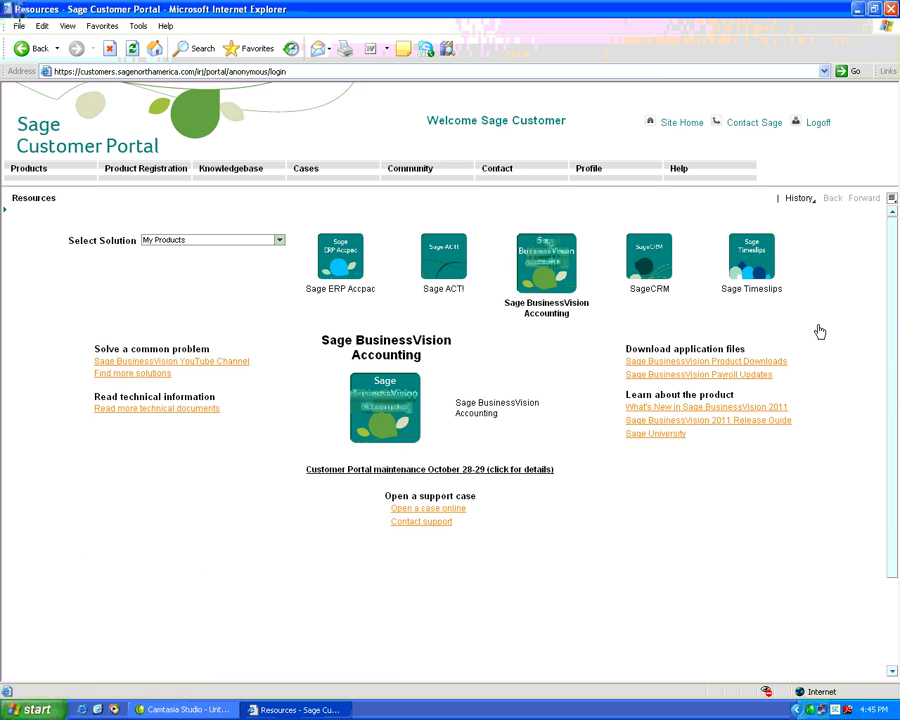
- Open the Sage BusinessVision Payroll Tax Updates page in a maximized window and scroll through it
{"action": "left_click", "coordinate": [739, 379]}
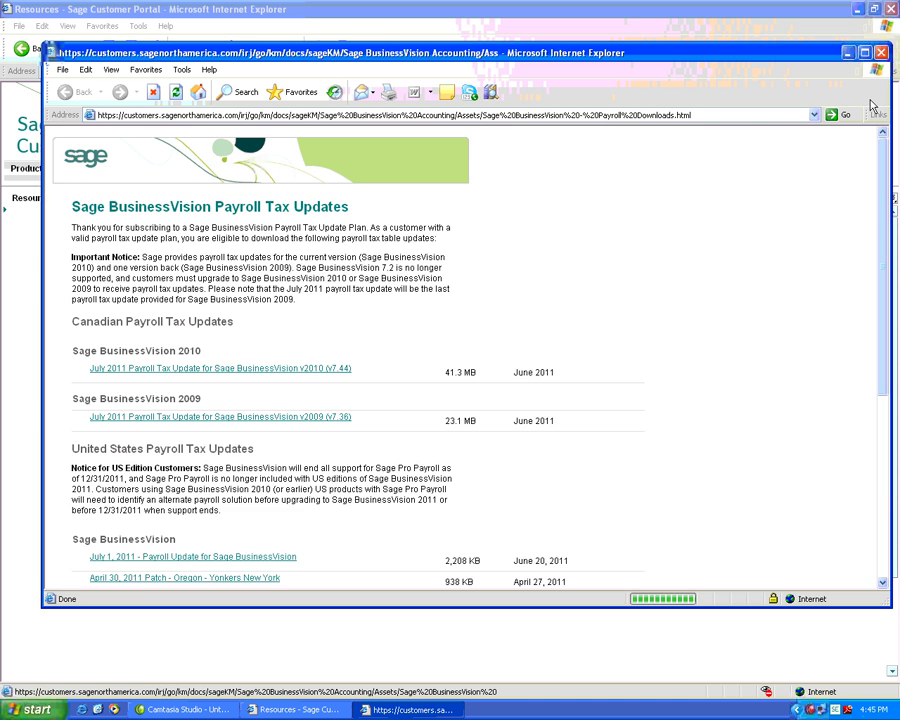
{"action": "left_click", "coordinate": [864, 52]}
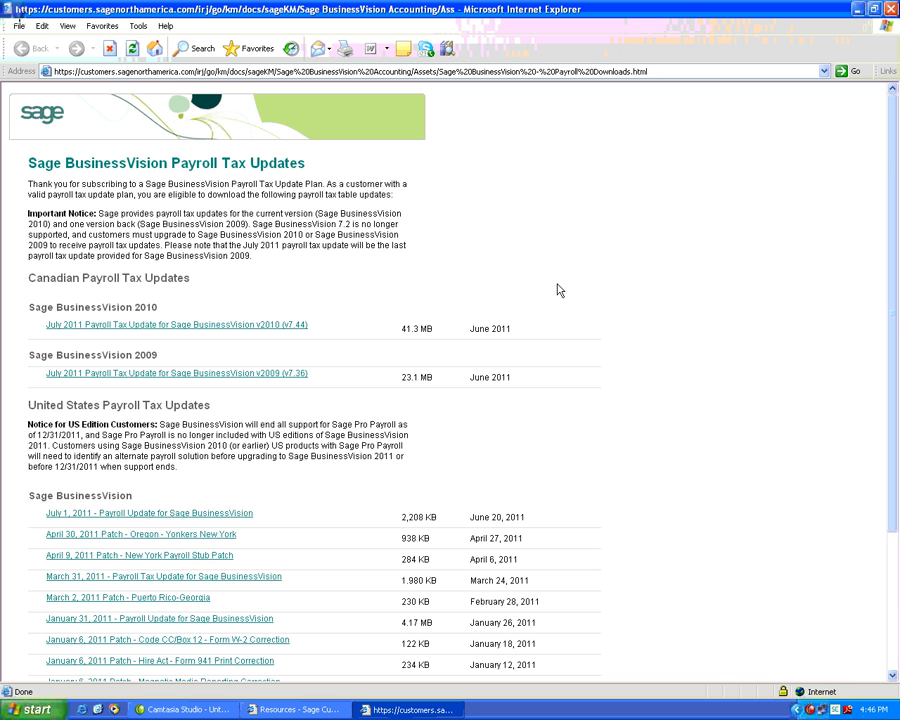
{"action": "scroll", "coordinate": [559, 290], "scroll_direction": "down", "scroll_amount": 2}
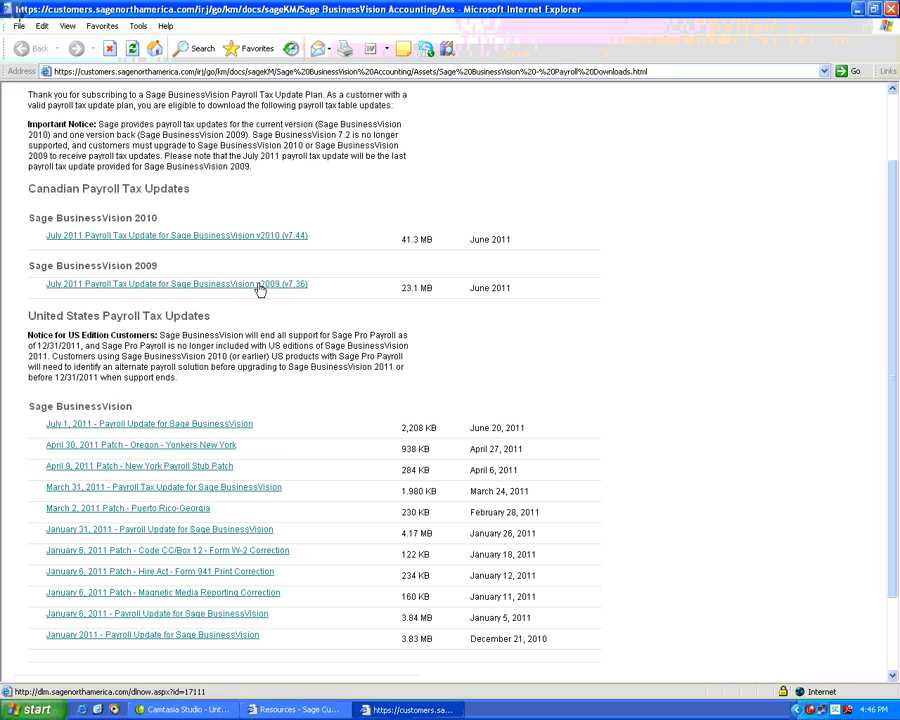
- Download the July 2011 v2009 (v7.36) Canadian update with 'Execute file after download' unchecked
{"action": "left_click", "coordinate": [259, 287]}
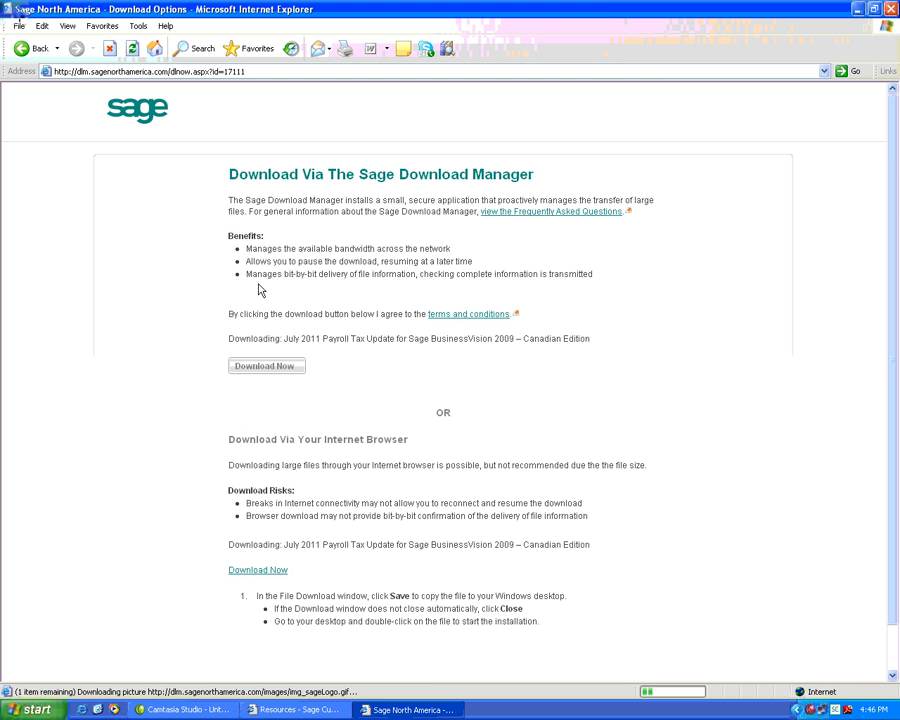
{"action": "scroll", "coordinate": [400, 360], "scroll_direction": "down", "scroll_amount": 1}
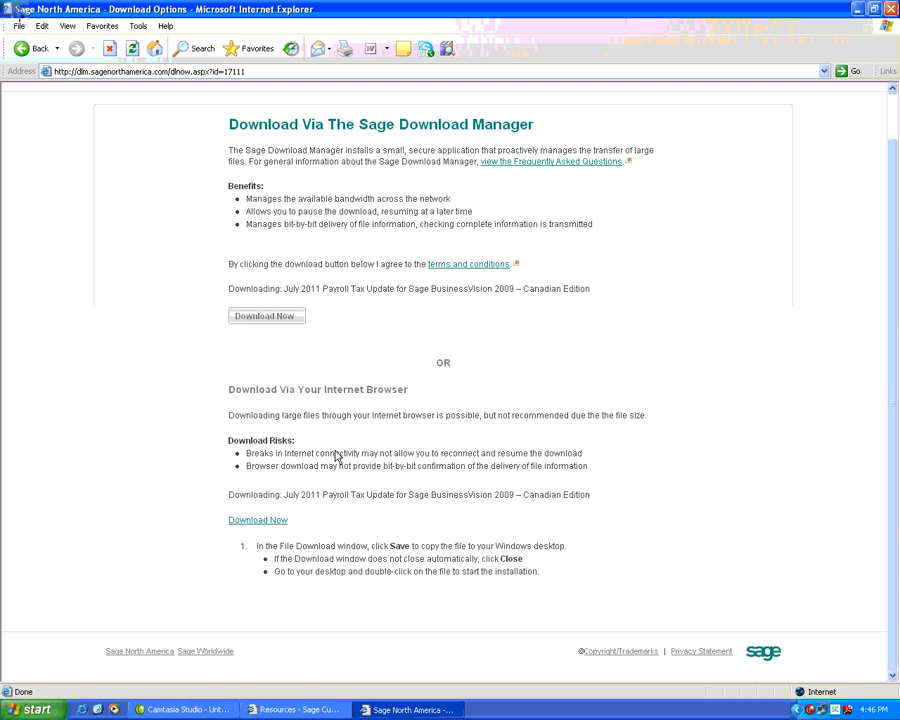
{"action": "left_click", "coordinate": [284, 317]}
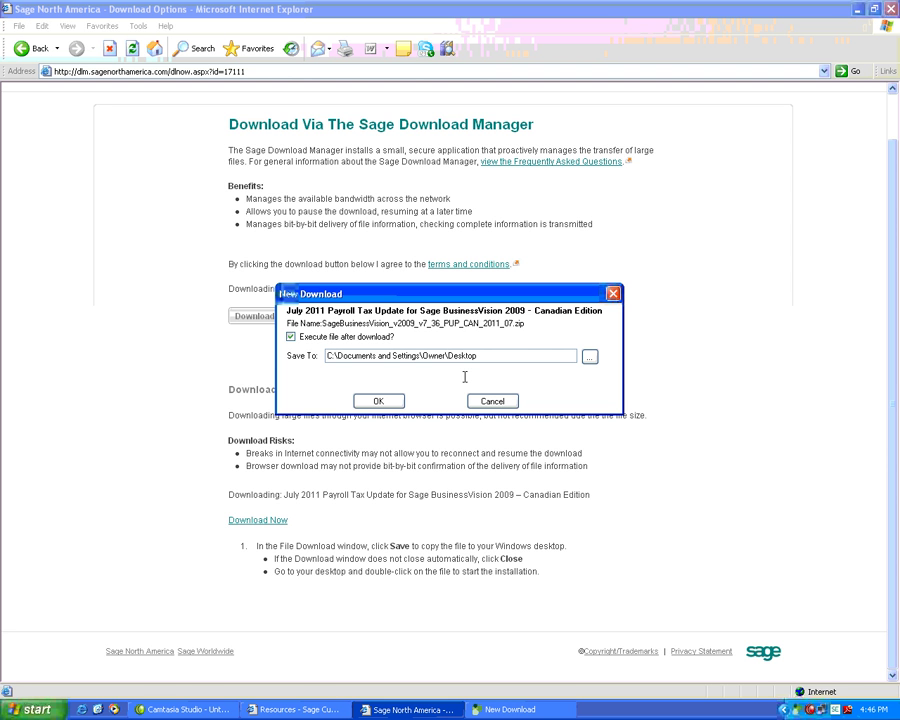
{"action": "left_click", "coordinate": [328, 338]}
{"action": "left_click", "coordinate": [378, 402]}
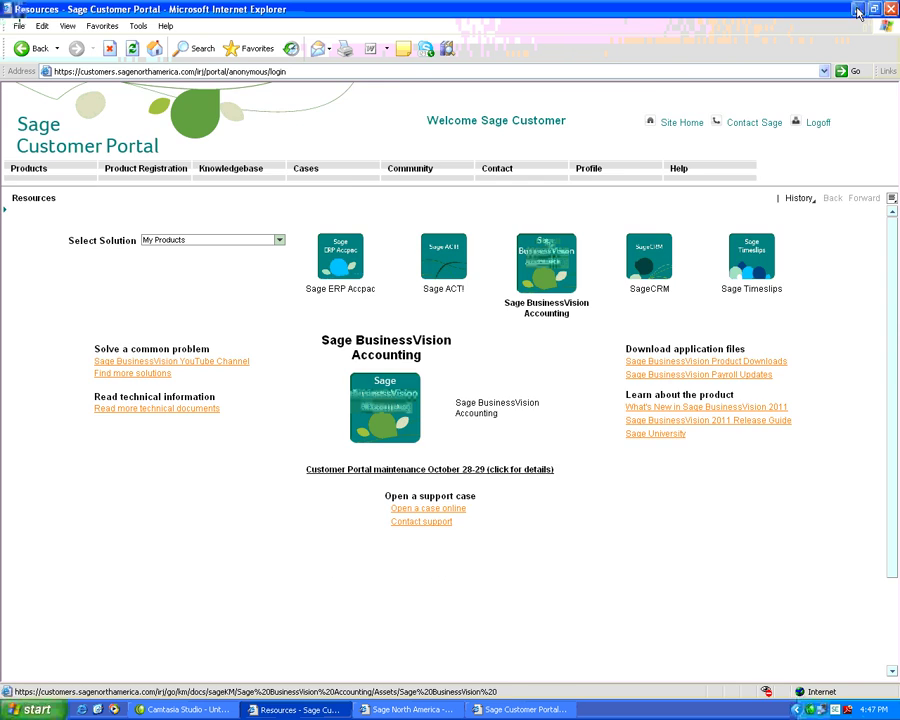
{"action": "left_click", "coordinate": [857, 9]}
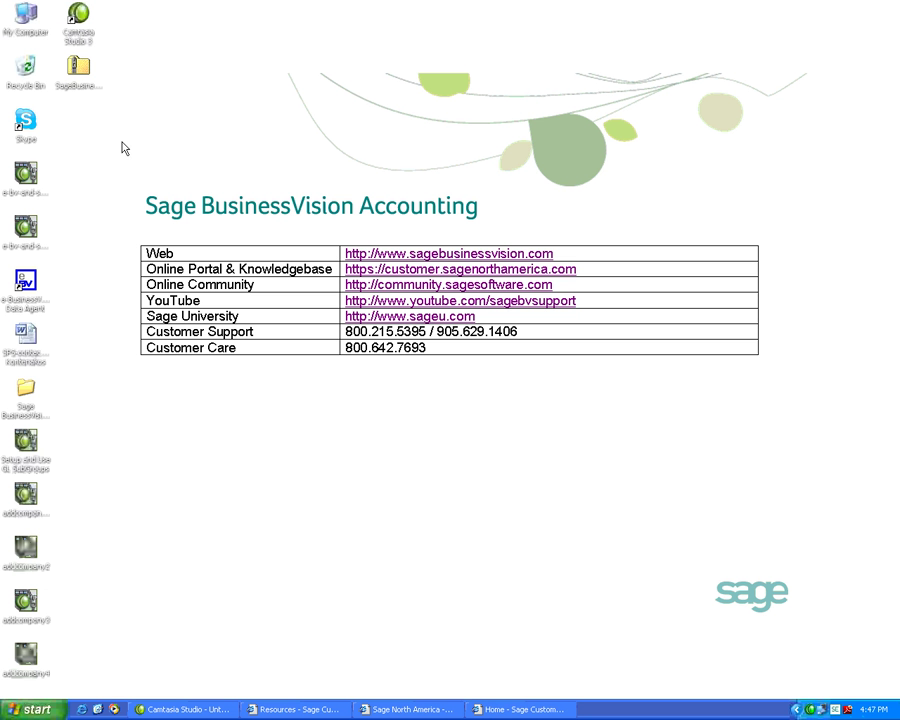
- Minimize the browser and select the SageBusinessVision_v2009_v7_36_PUP_CAN_2011_07 file on the desktop
{"action": "left_click", "coordinate": [78, 75]}
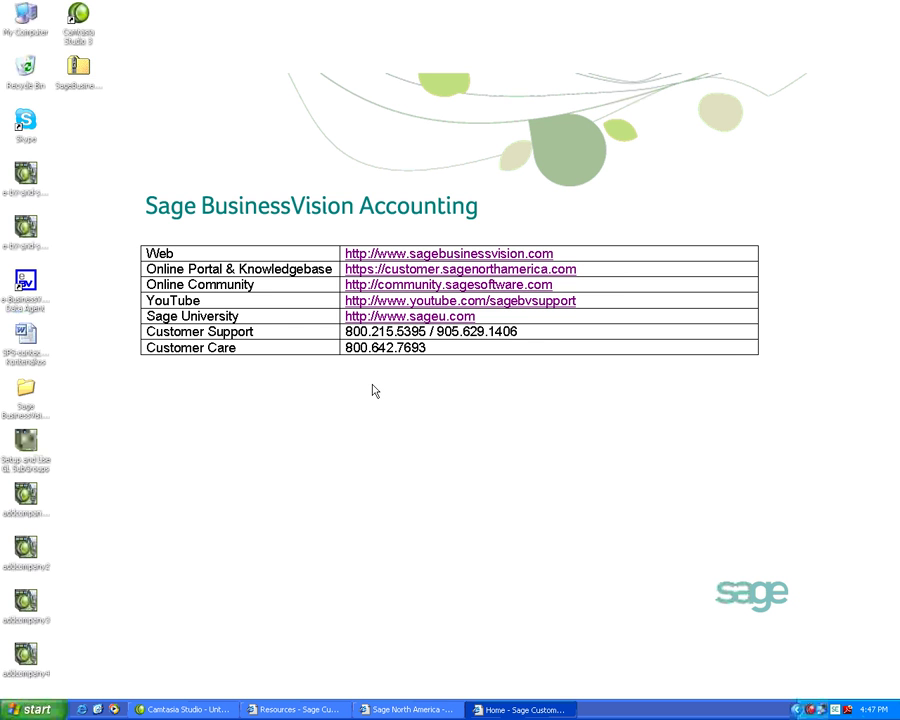
- Return the payroll window to the tax updates list, then close it, leaving the Resources page
{"action": "left_click", "coordinate": [297, 709]}
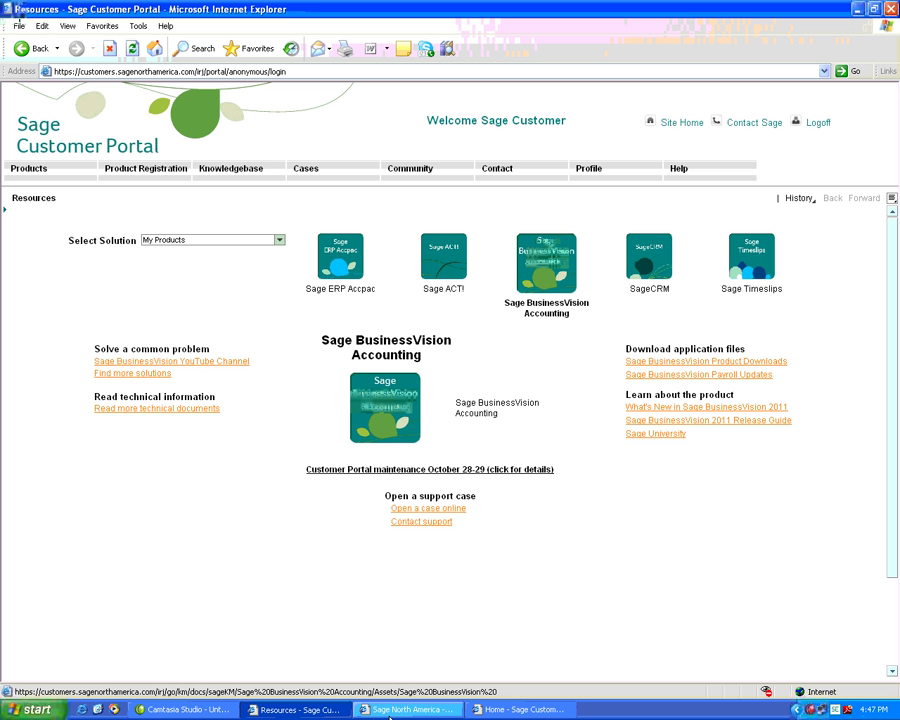
{"action": "left_click", "coordinate": [399, 710]}
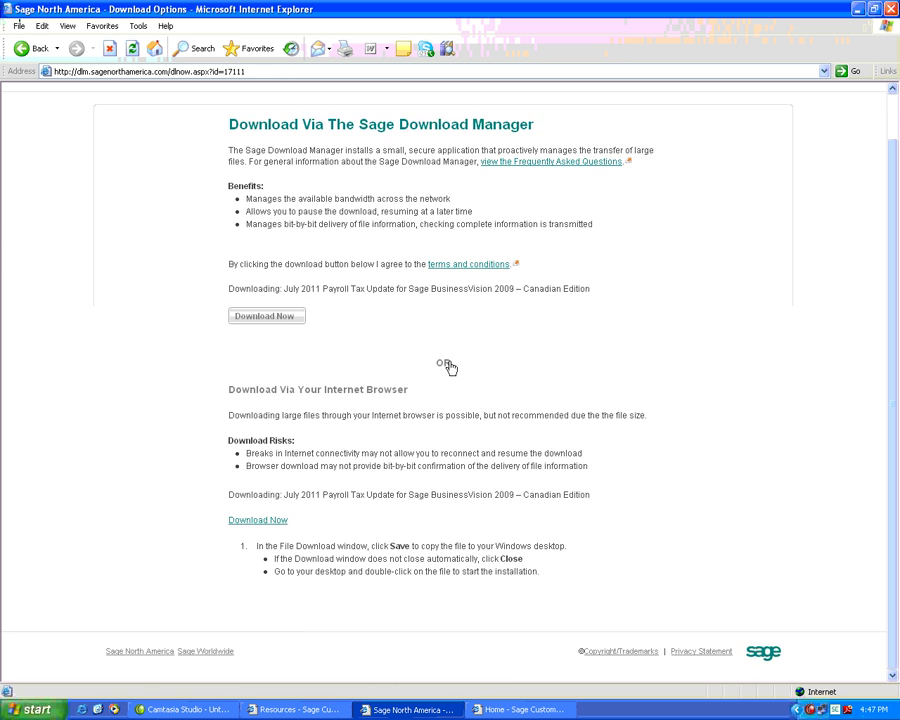
{"action": "scroll", "coordinate": [440, 340], "scroll_direction": "up", "scroll_amount": 1}
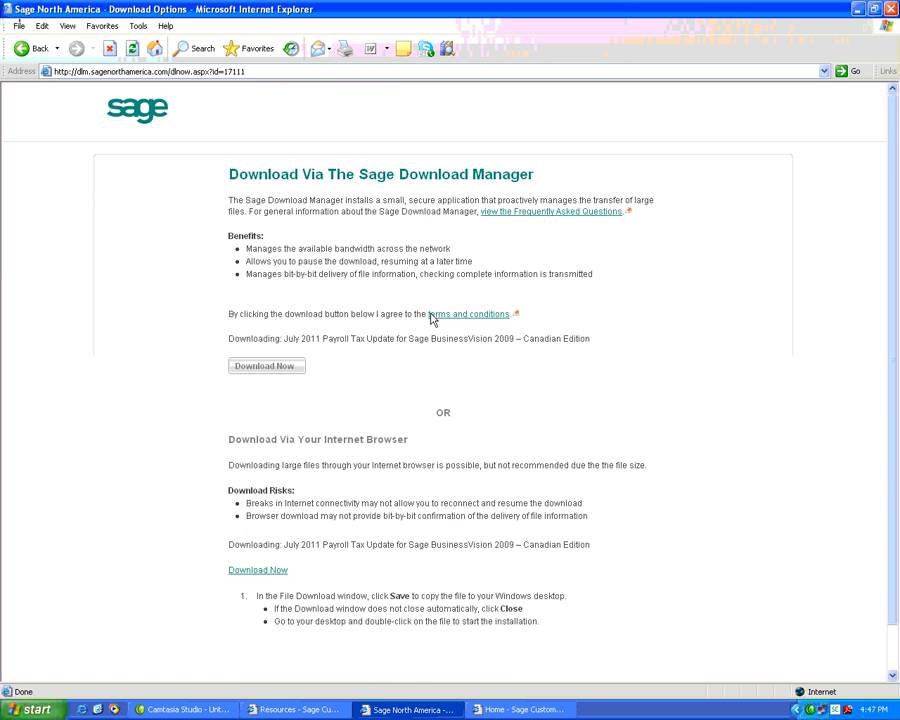
{"action": "left_click", "coordinate": [24, 49]}
{"action": "scroll", "coordinate": [555, 318], "scroll_direction": "down", "scroll_amount": 2}
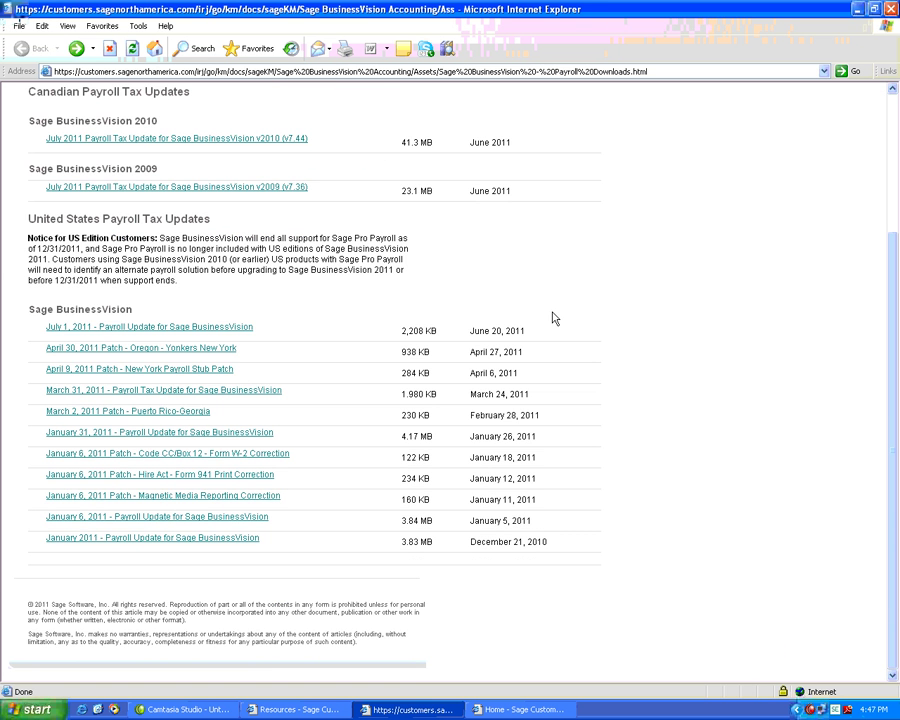
{"action": "scroll", "coordinate": [586, 308], "scroll_direction": "up", "scroll_amount": 4}
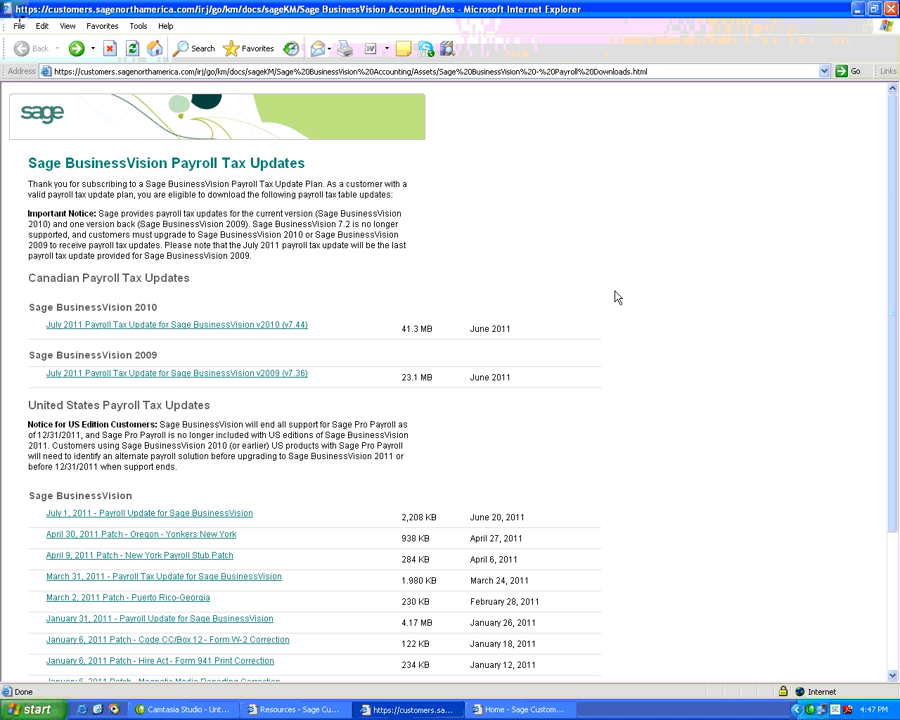
{"action": "left_click", "coordinate": [890, 9]}
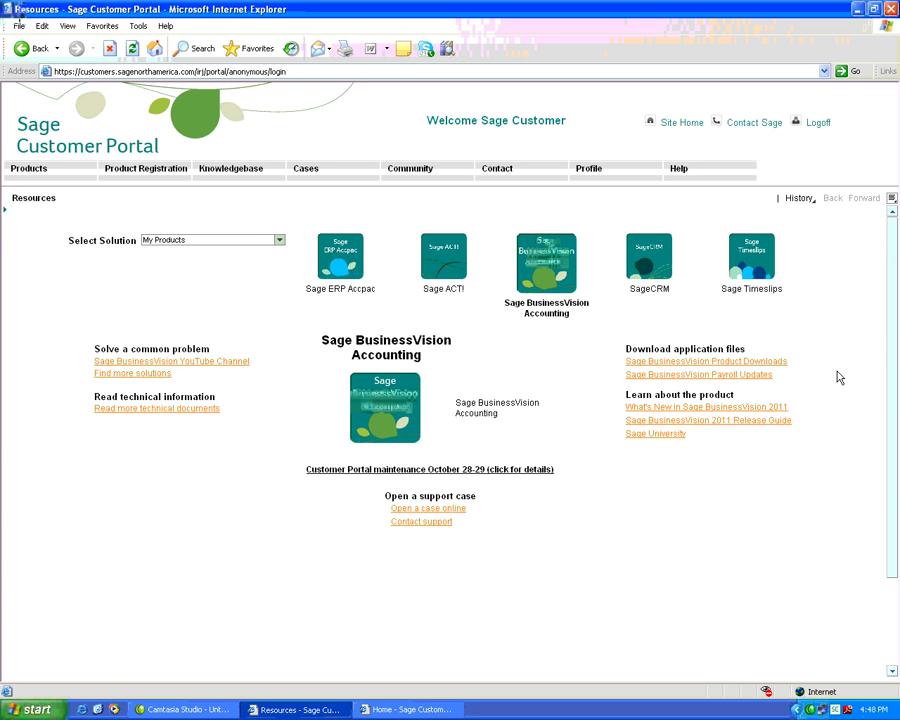
- Log off the portal, confirming both the log-off prompt and the non-secure redirect alert
{"action": "left_click", "coordinate": [812, 128]}
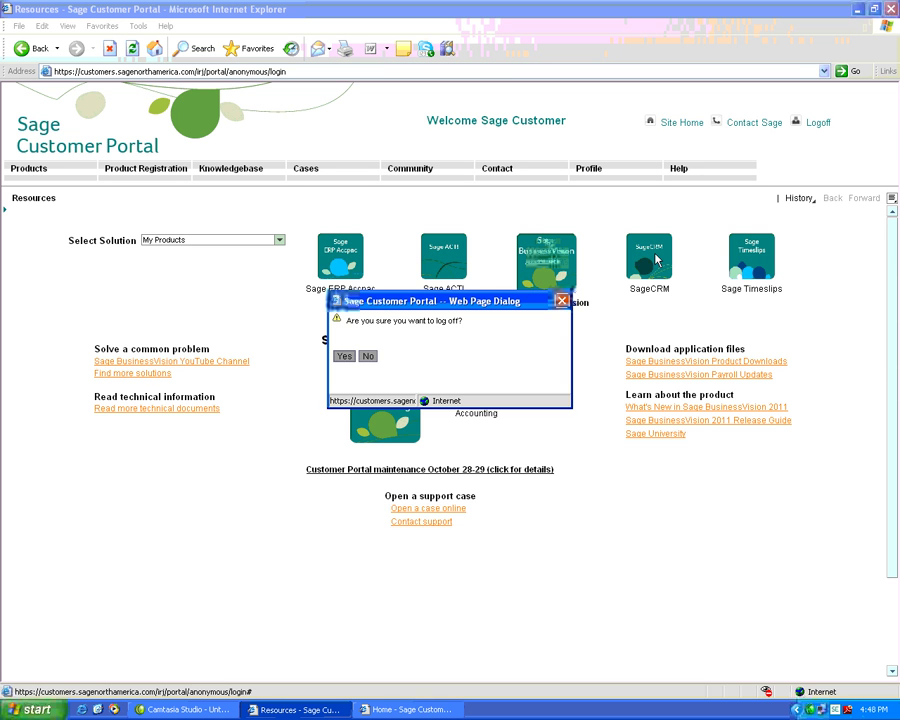
{"action": "left_click", "coordinate": [346, 357]}
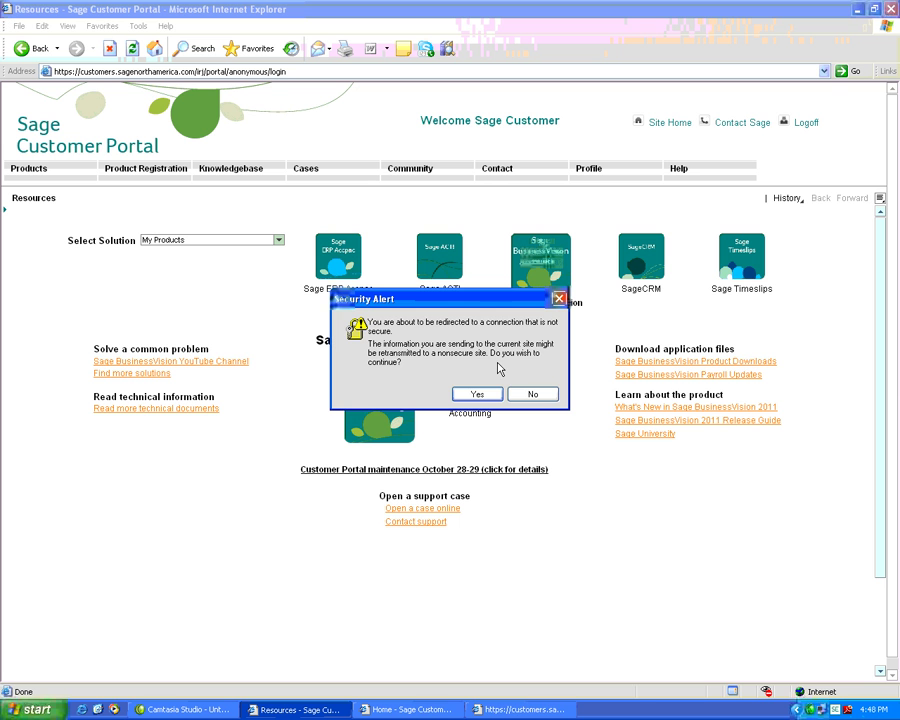
{"action": "left_click", "coordinate": [480, 395]}
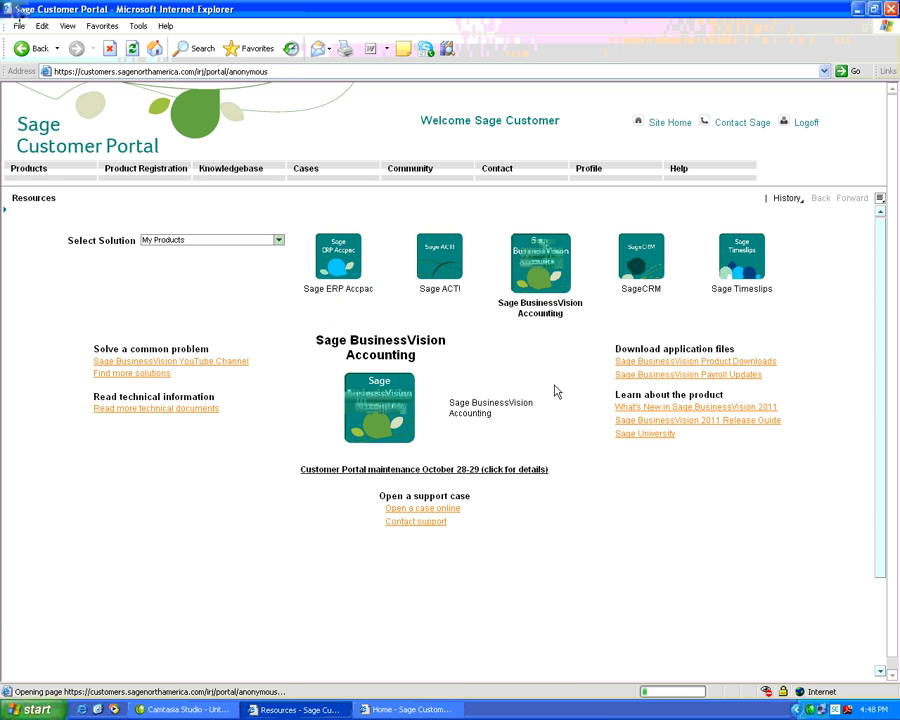